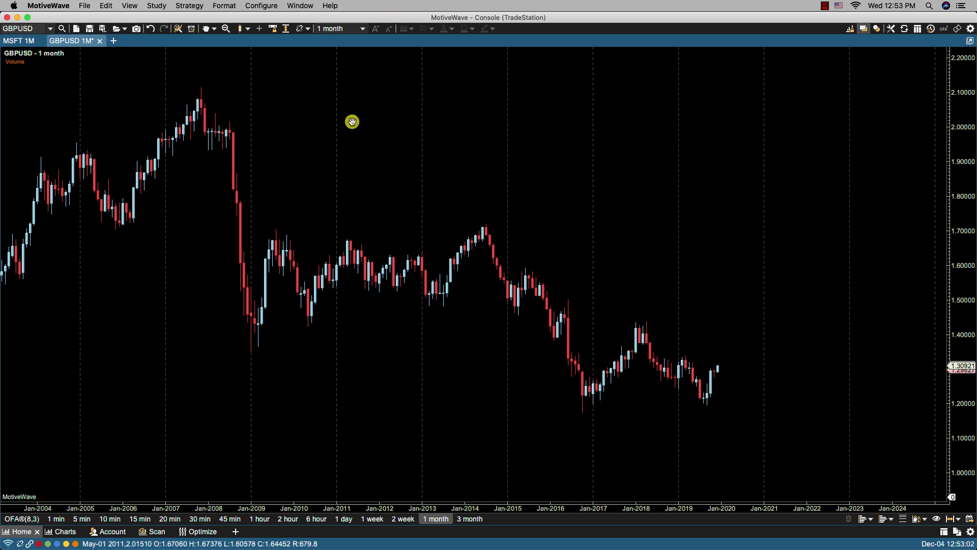
Step: Open the drawing-tools dropdown in the toolbar above the GBPUSD monthly chart
{"action": "left_click", "coordinate": [214, 28]}
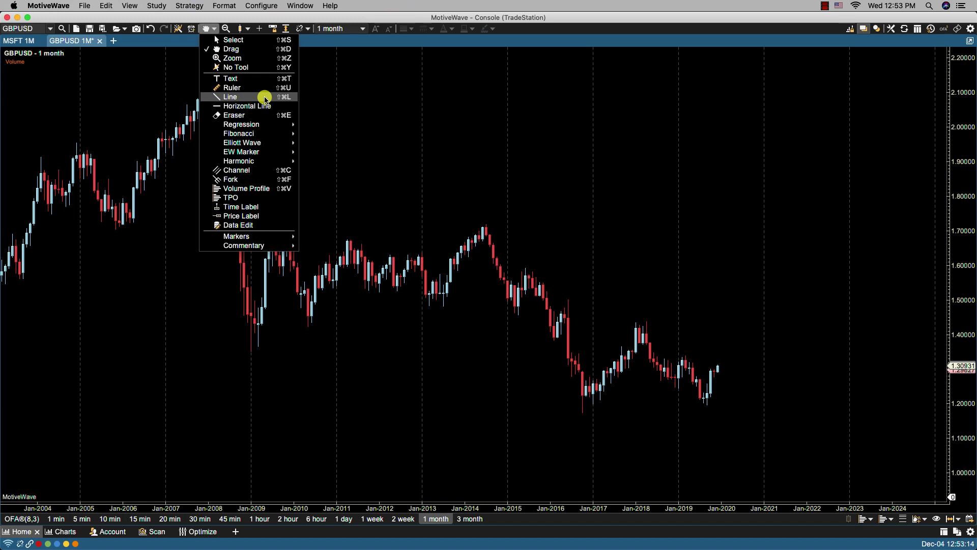
Step: Draw a straight trend line from the 2014 high at 1.71903 down to 1.13564 near 2022
{"action": "left_click", "coordinate": [596, 165]}
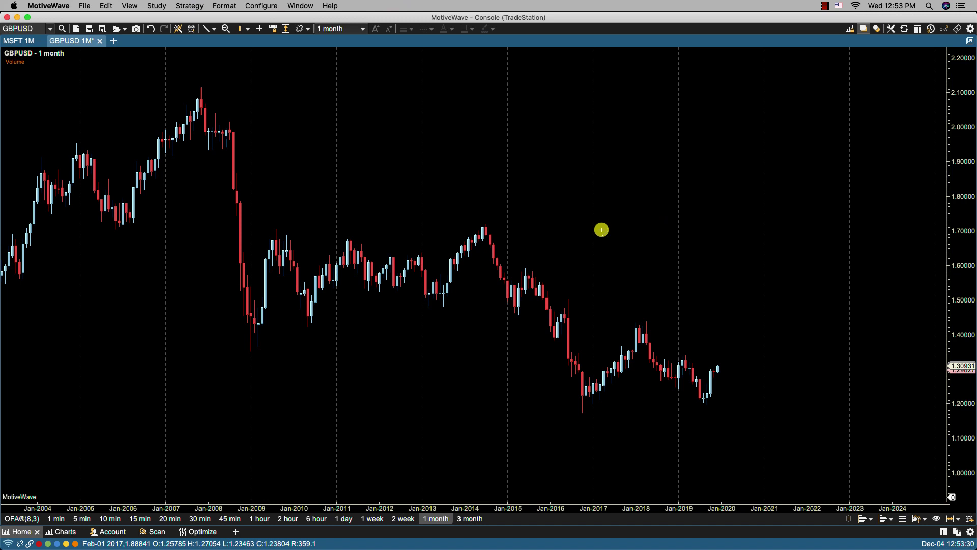
{"action": "left_click", "coordinate": [487, 224]}
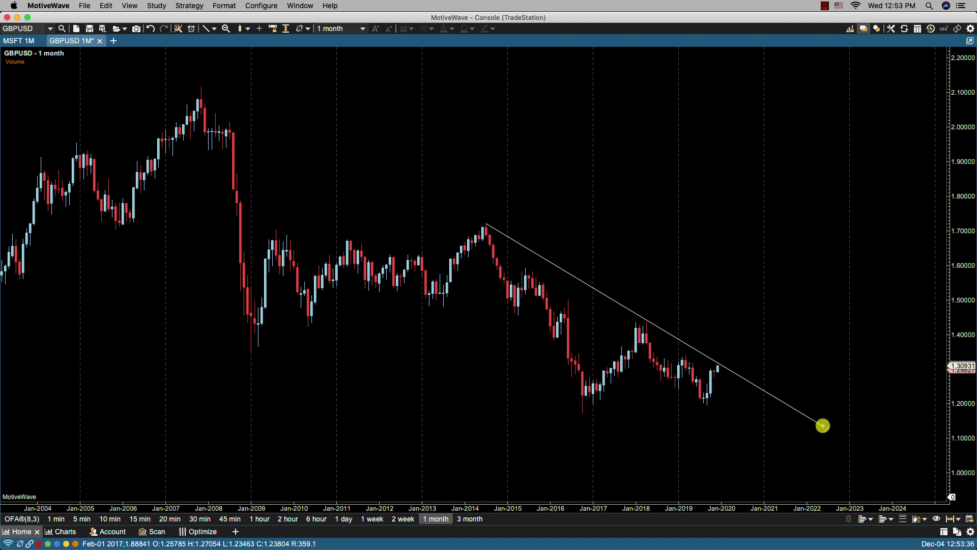
{"action": "left_click", "coordinate": [823, 426]}
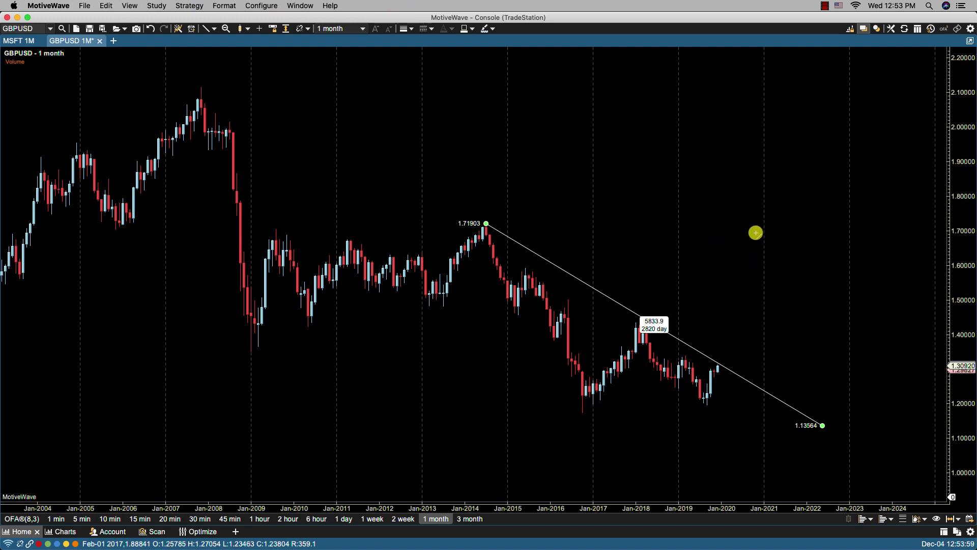
Step: Move the trend line's lower end to 1.15184 so it rests on the 2018 and 2019 highs
{"action": "key", "text": "Escape"}
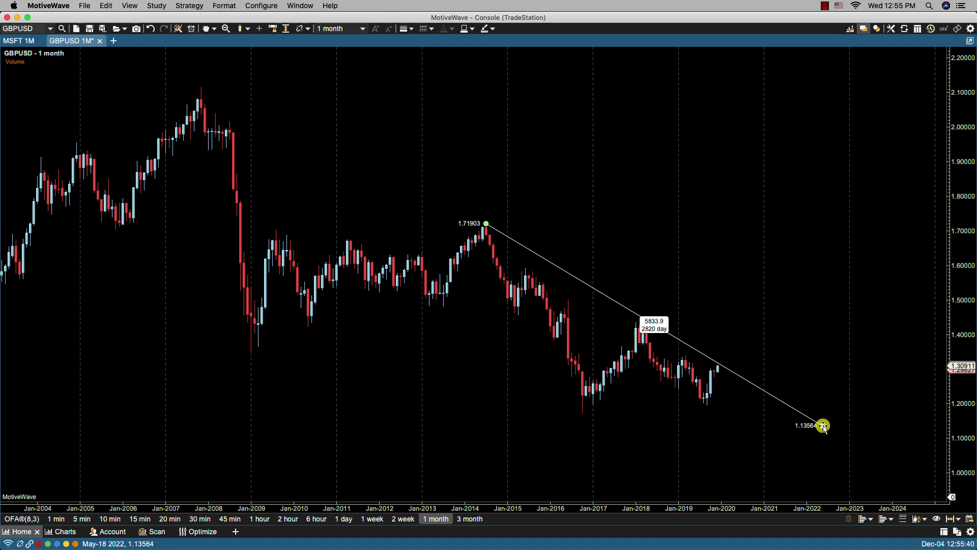
{"action": "left_click_drag", "start_coordinate": [824, 425], "coordinate": [765, 386]}
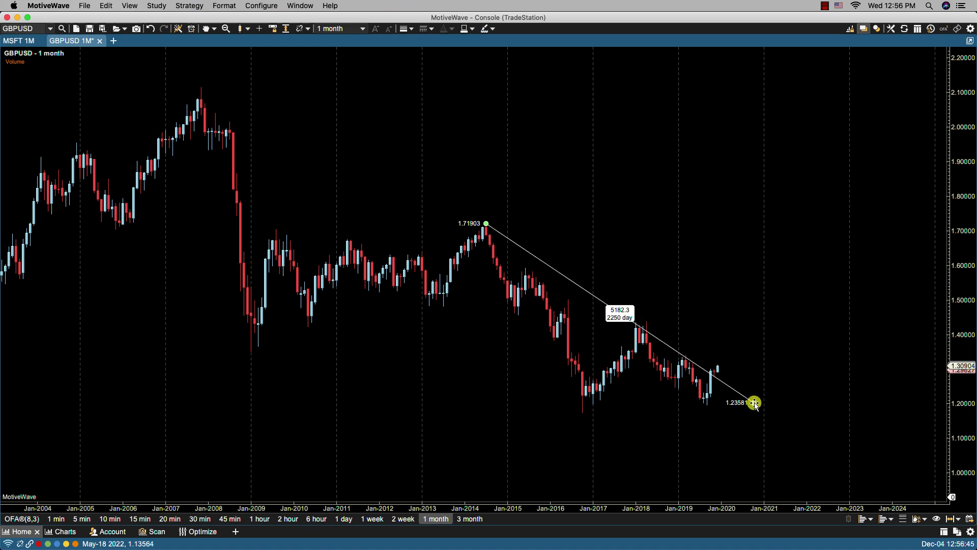
{"action": "left_click_drag", "start_coordinate": [754, 403], "coordinate": [768, 356]}
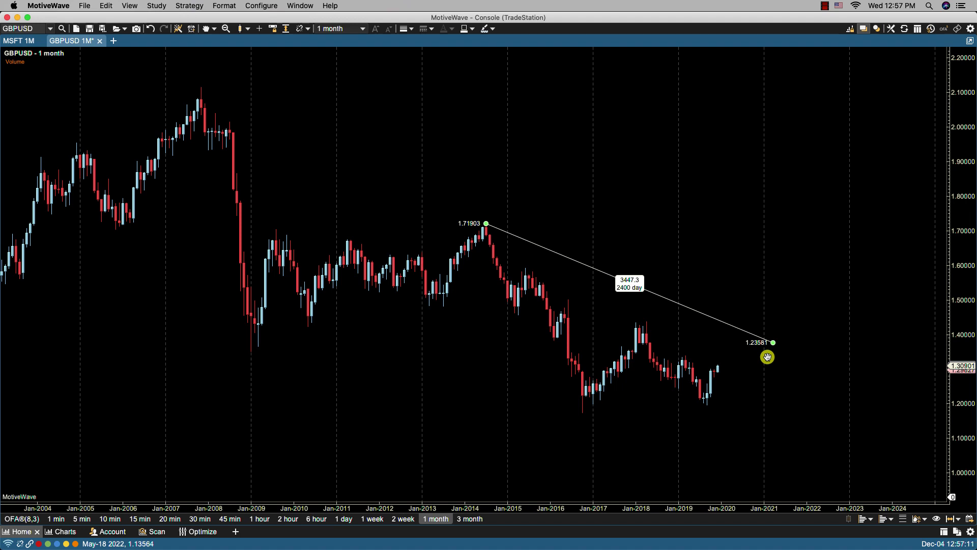
{"action": "left_click_drag", "start_coordinate": [772, 346], "coordinate": [811, 420]}
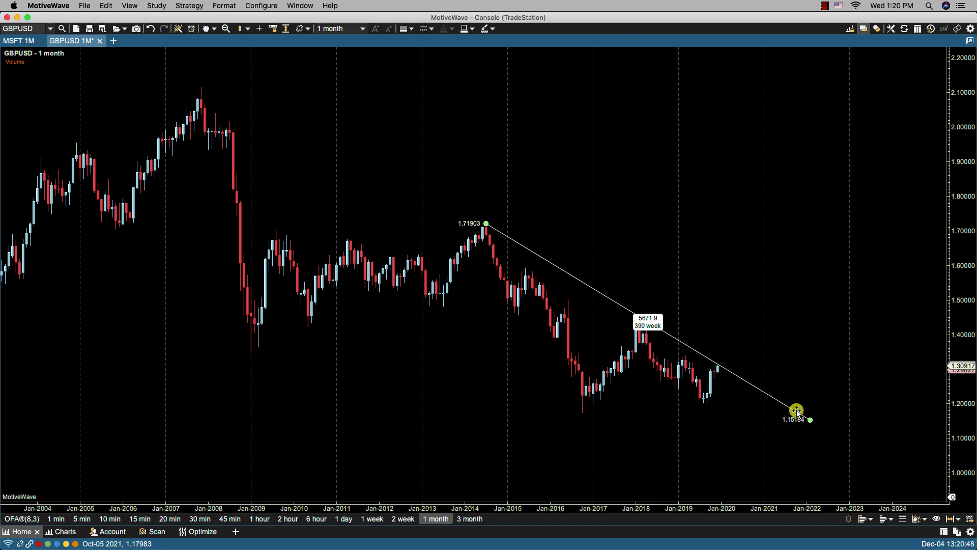
{"action": "mouse_move", "coordinate": [797, 412]}
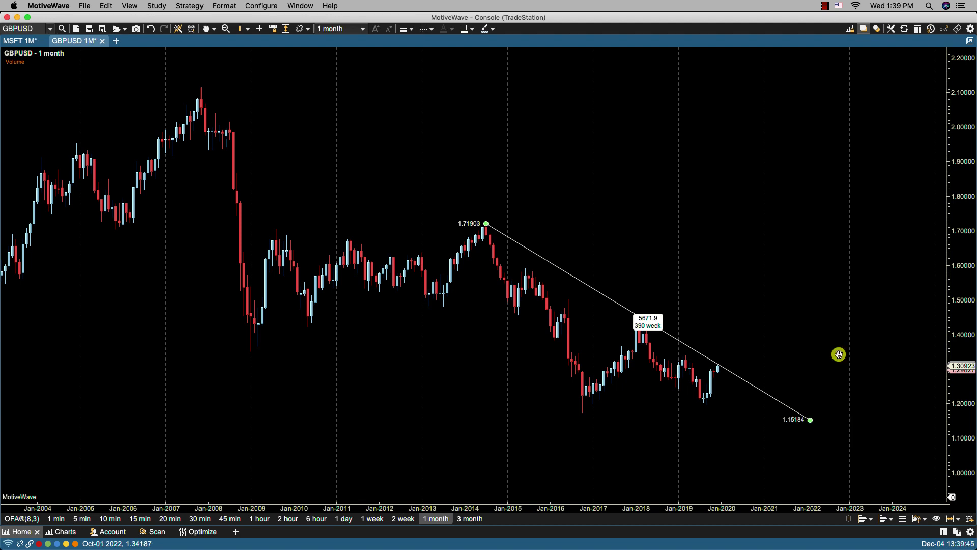
{"action": "right_click", "coordinate": [758, 387]}
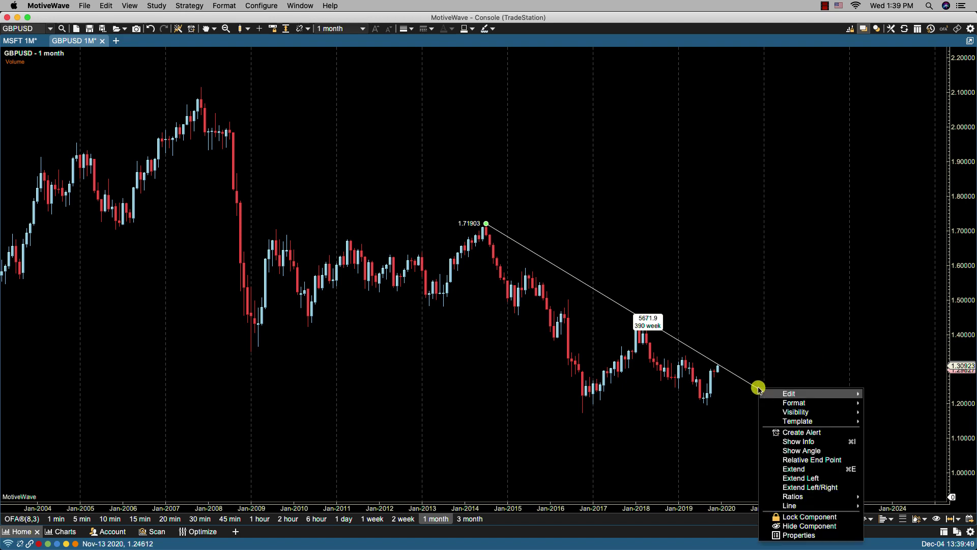
{"action": "left_click", "coordinate": [789, 432]}
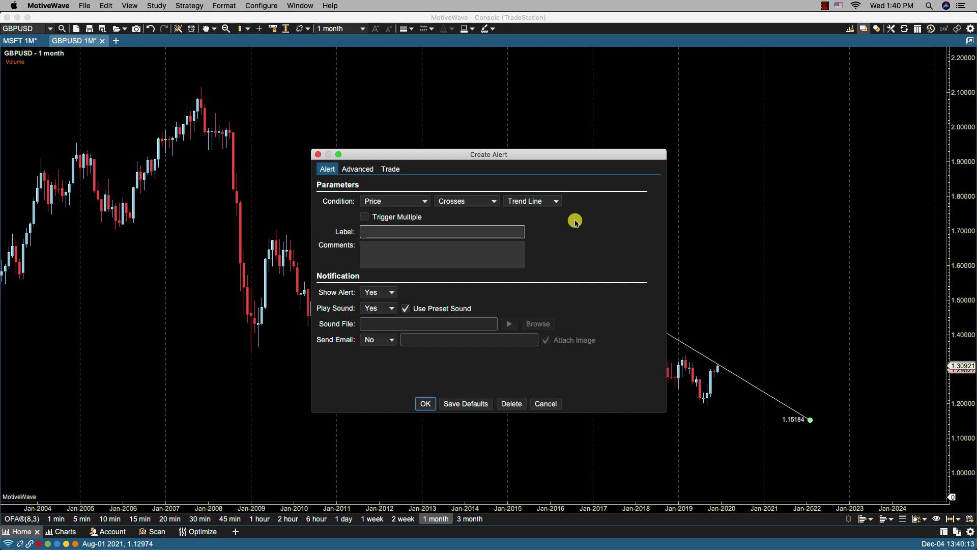
{"action": "left_click", "coordinate": [547, 404]}
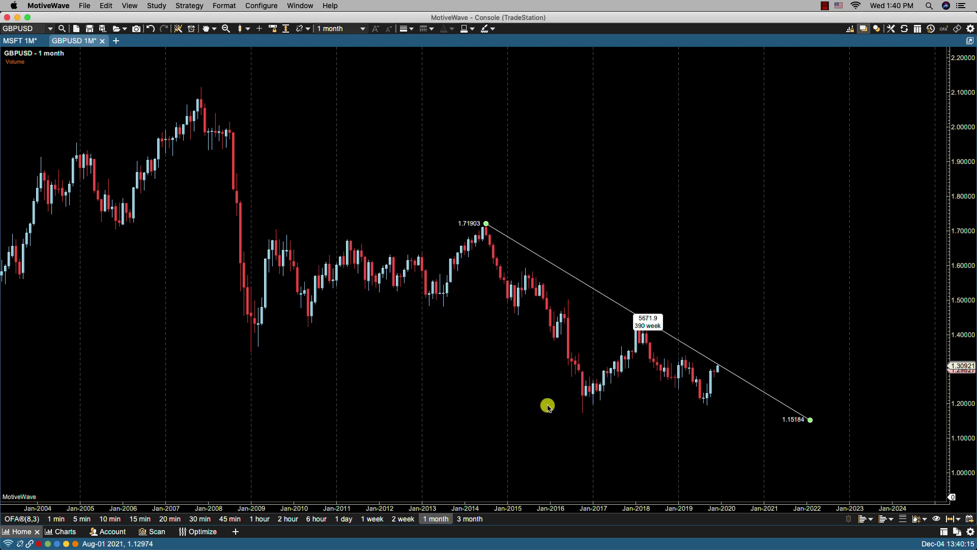
Step: Turn on Show Info for the trend line's measurement display
{"action": "right_click", "coordinate": [790, 410]}
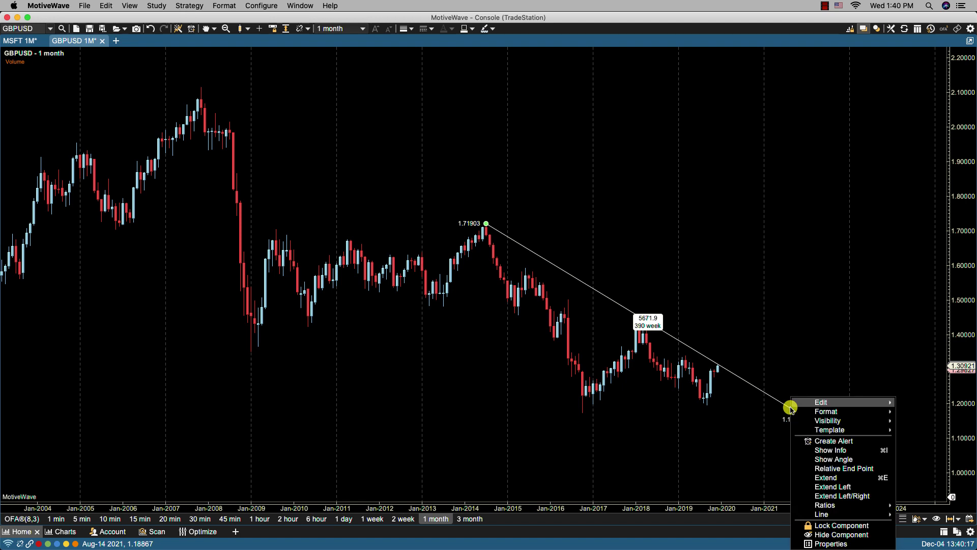
{"action": "left_click", "coordinate": [824, 450]}
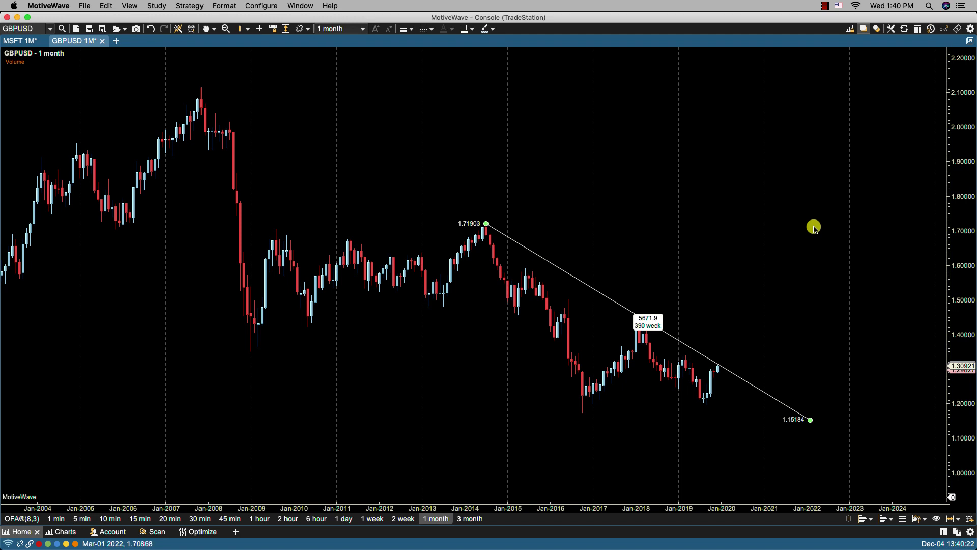
{"action": "left_click", "coordinate": [813, 224]}
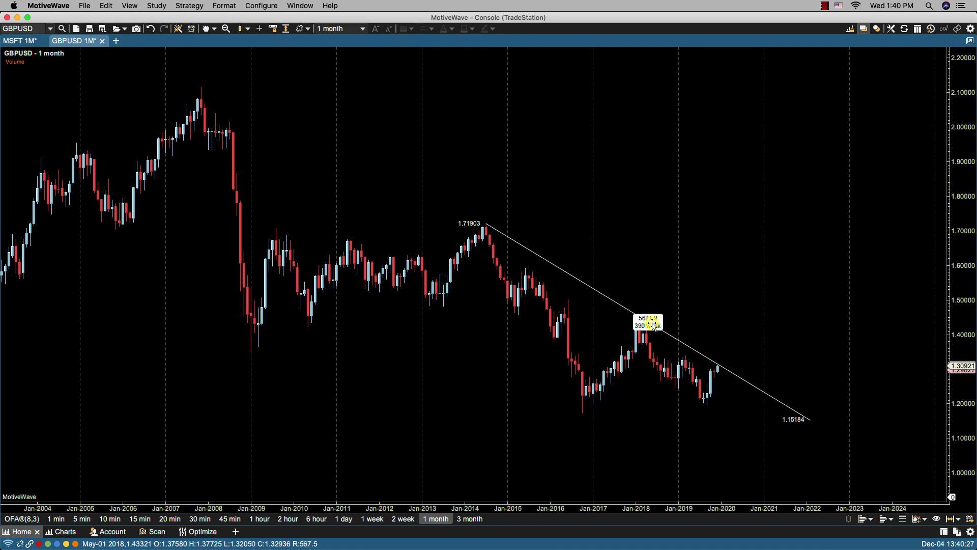
Step: Turn on Show Angle so the trend line shows a 31.15 angle label
{"action": "mouse_move", "coordinate": [790, 406]}
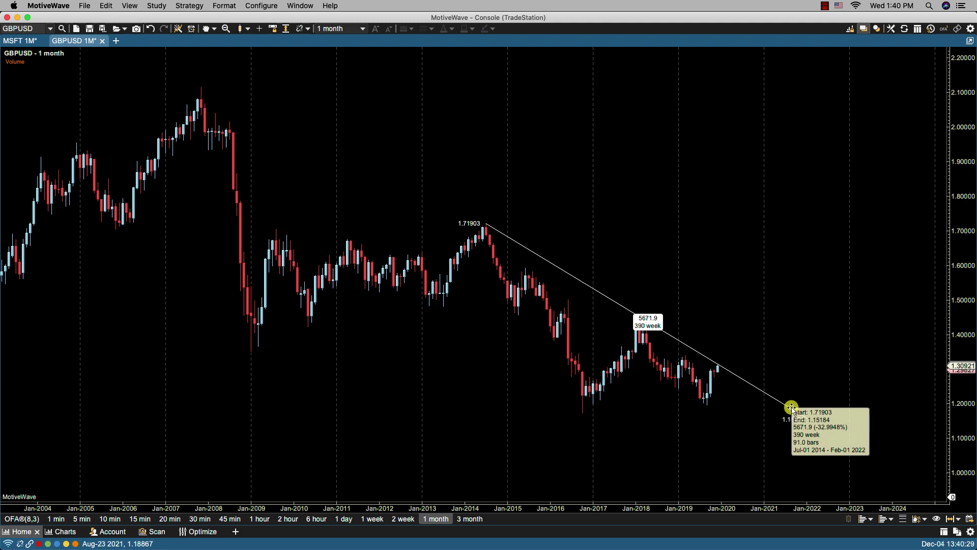
{"action": "left_click", "coordinate": [792, 407]}
{"action": "right_click", "coordinate": [792, 408]}
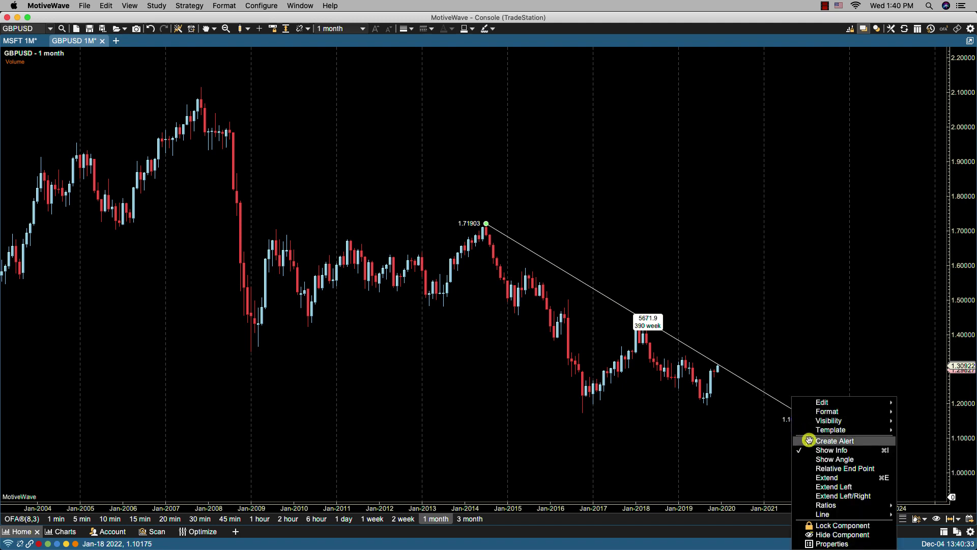
{"action": "left_click", "coordinate": [817, 459]}
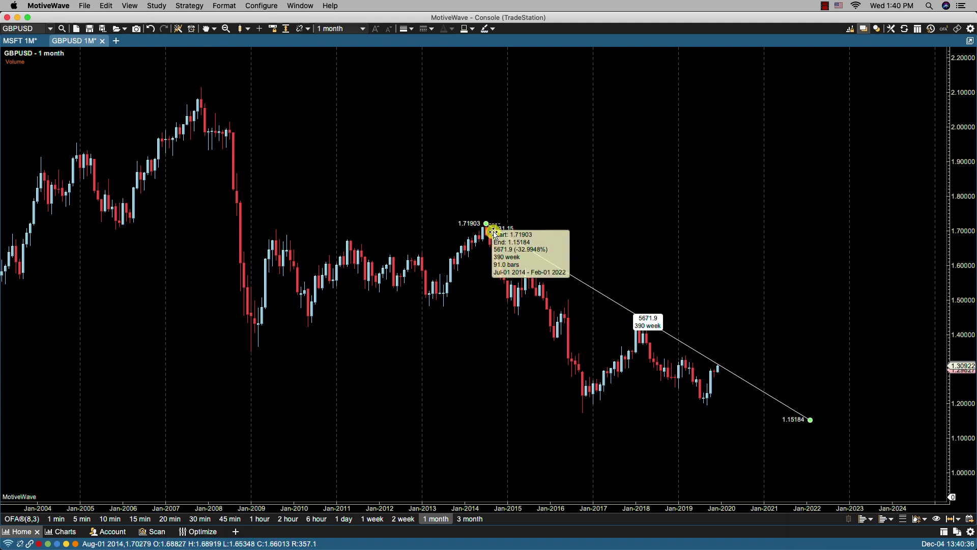
{"action": "mouse_move", "coordinate": [485, 222]}
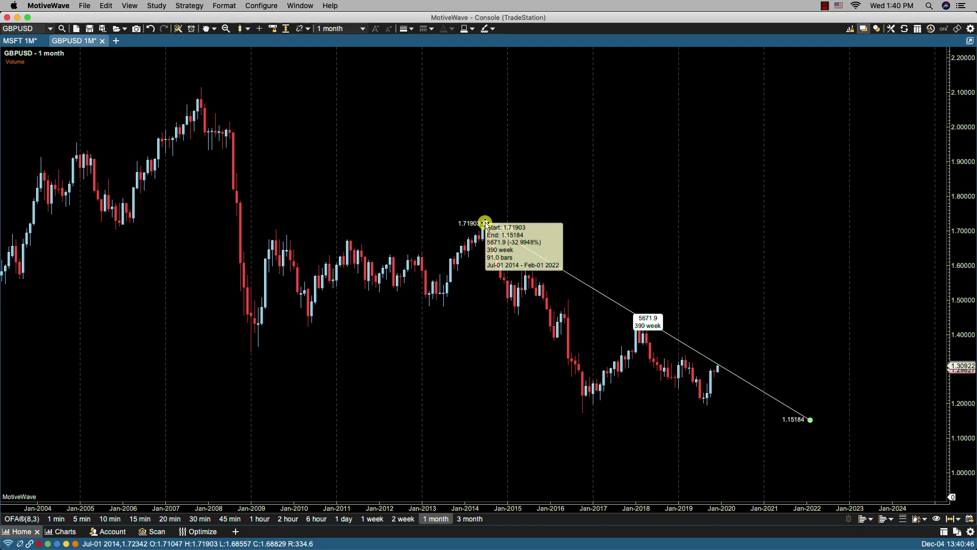
{"action": "right_click", "coordinate": [810, 418]}
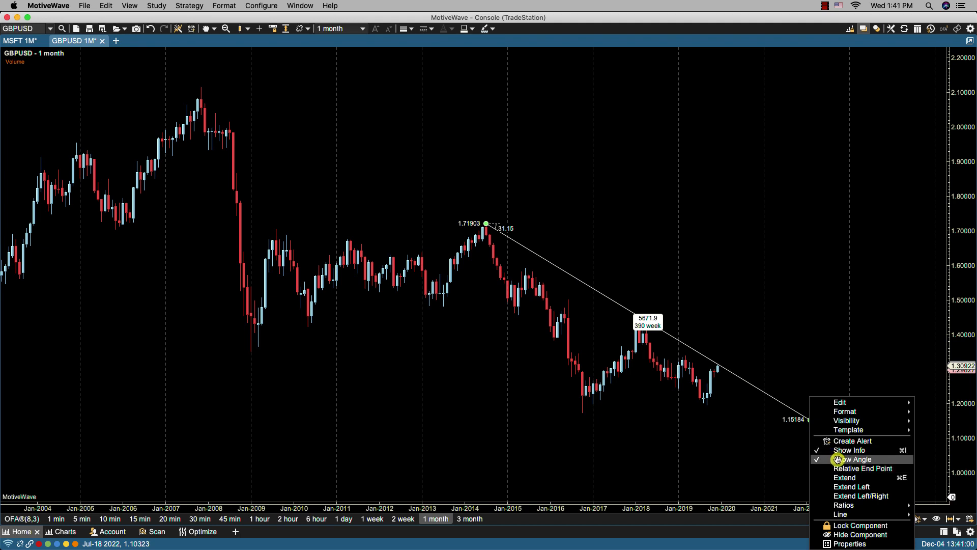
Step: Make the trend line's end point relative, so its info reads Jul-01 2014 to Dec-20 2021
{"action": "left_click", "coordinate": [838, 467]}
{"action": "left_click", "coordinate": [790, 355]}
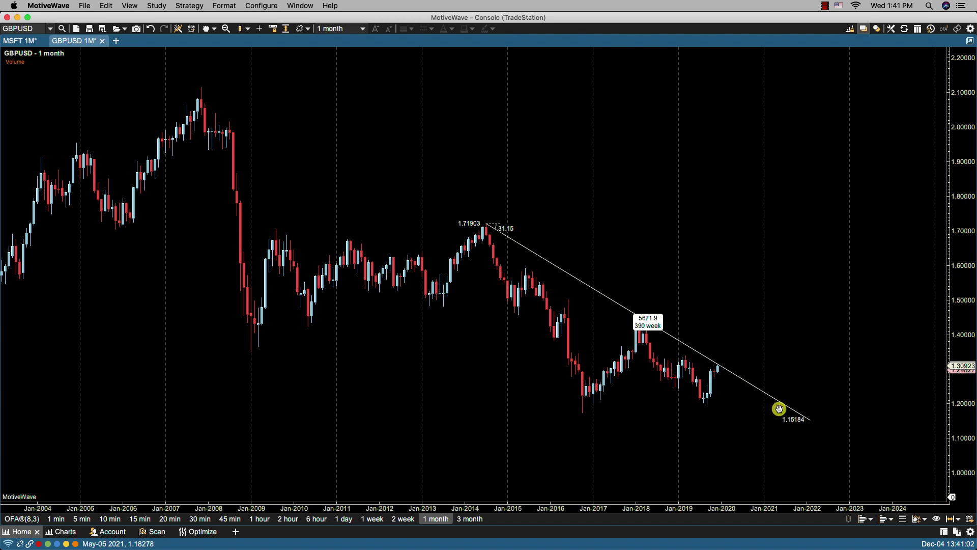
{"action": "mouse_move", "coordinate": [785, 406]}
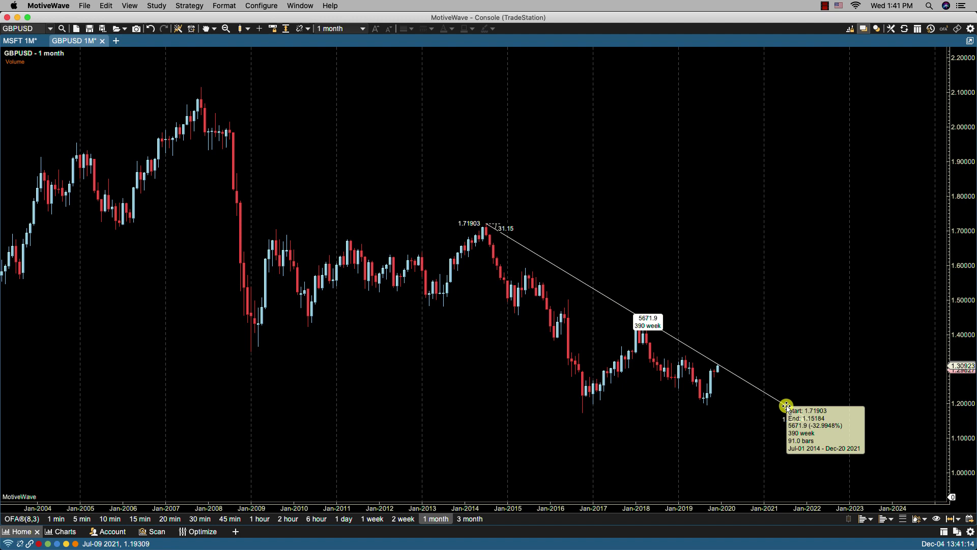
{"action": "right_click", "coordinate": [786, 406]}
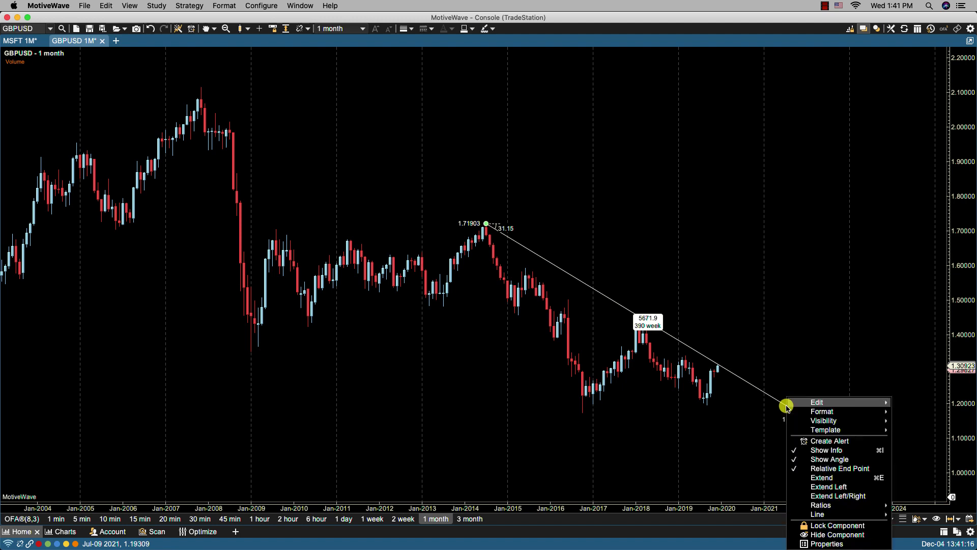
{"action": "left_click", "coordinate": [808, 477]}
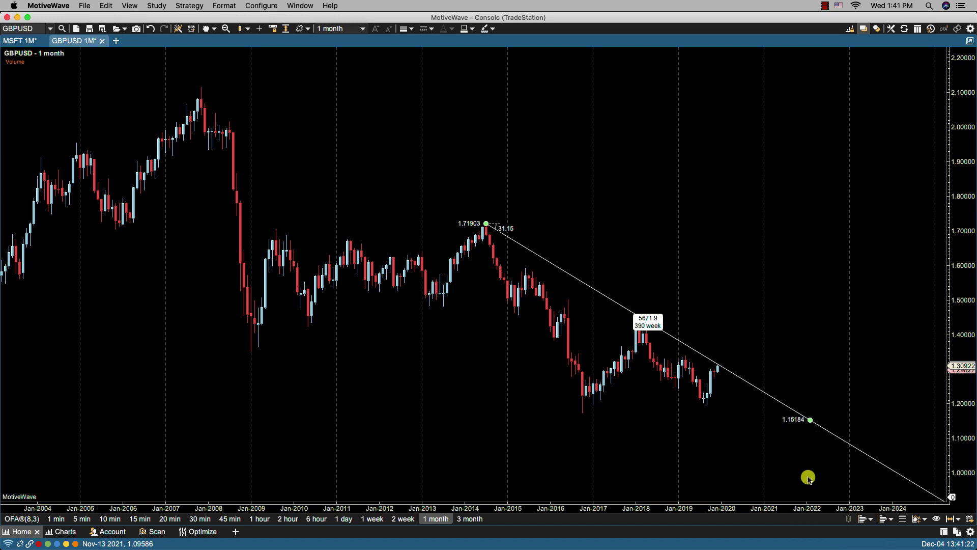
{"action": "key", "text": "super+z"}
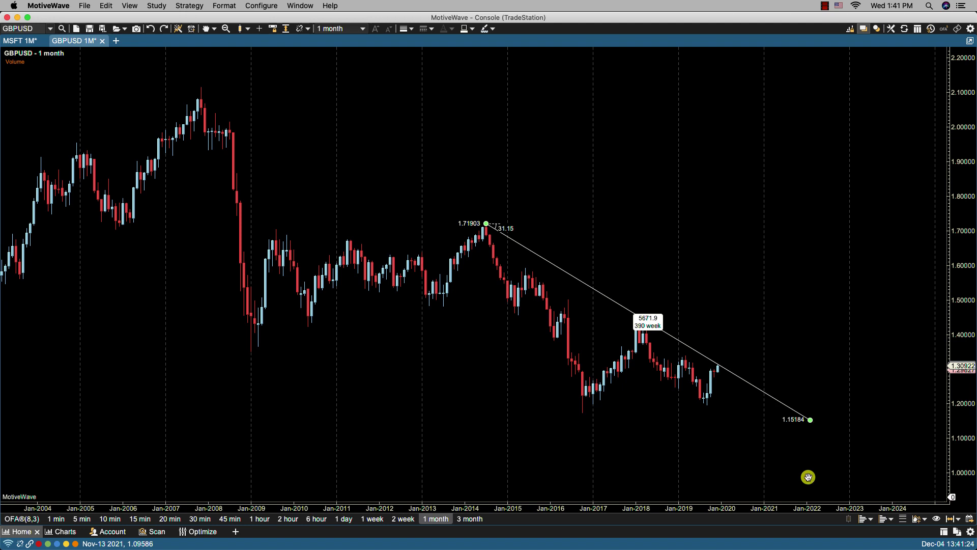
{"action": "right_click", "coordinate": [795, 410]}
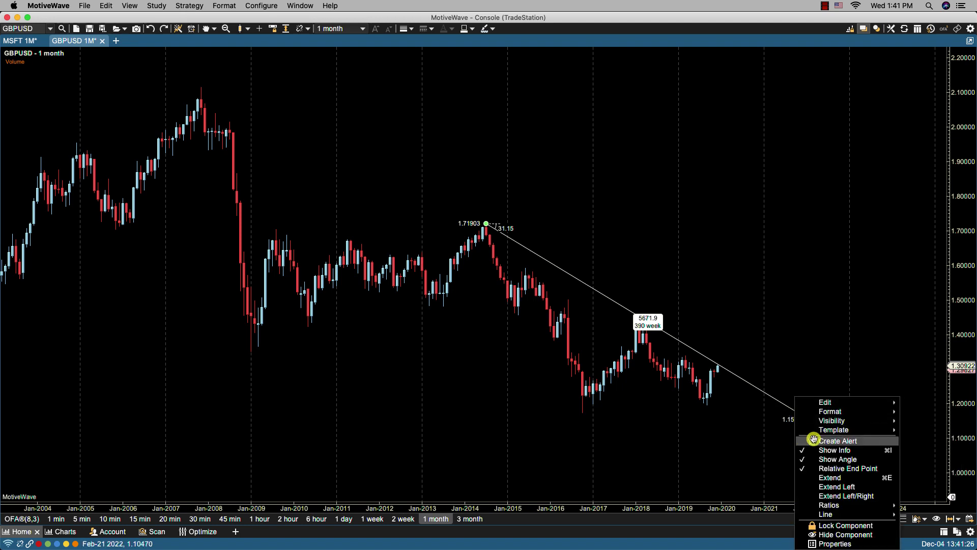
{"action": "left_click", "coordinate": [829, 487]}
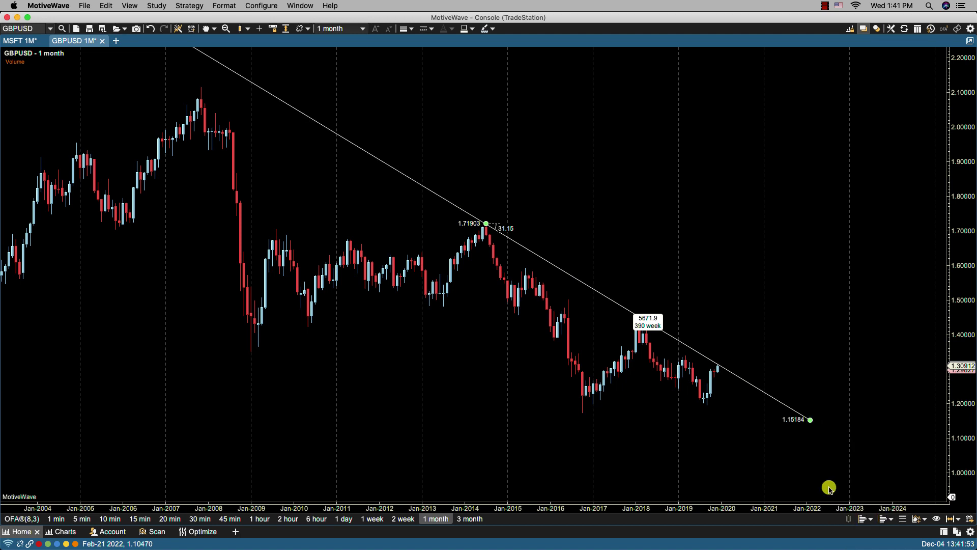
{"action": "key", "text": "super+z"}
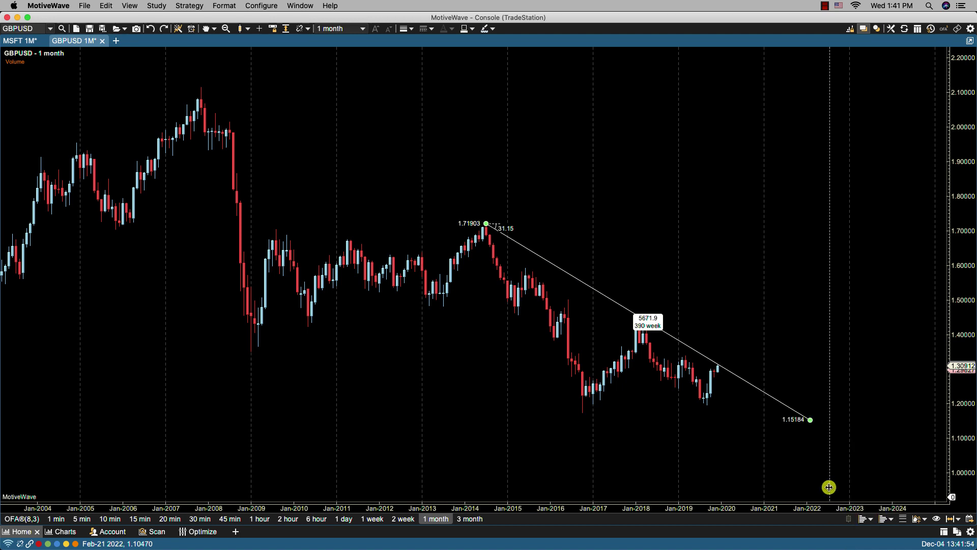
{"action": "right_click", "coordinate": [803, 420]}
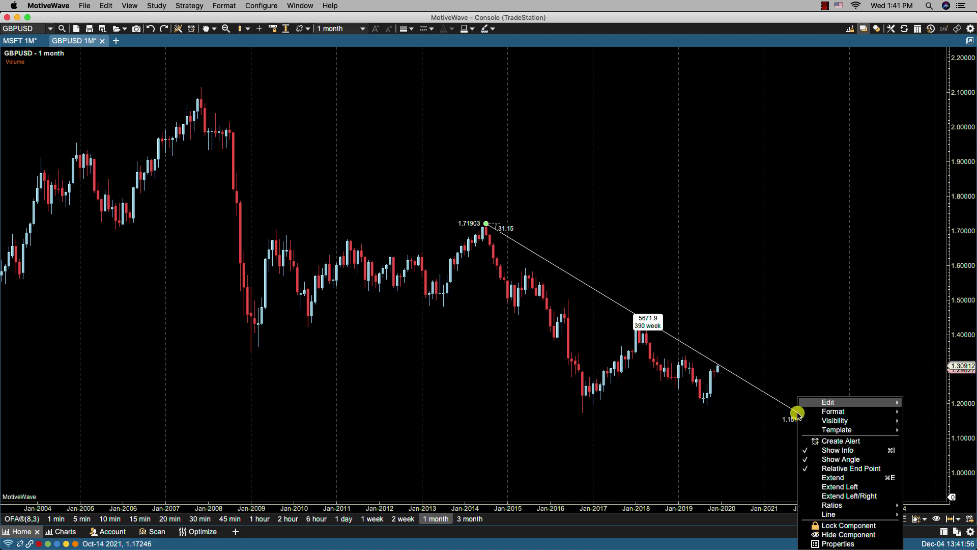
{"action": "left_click", "coordinate": [841, 495]}
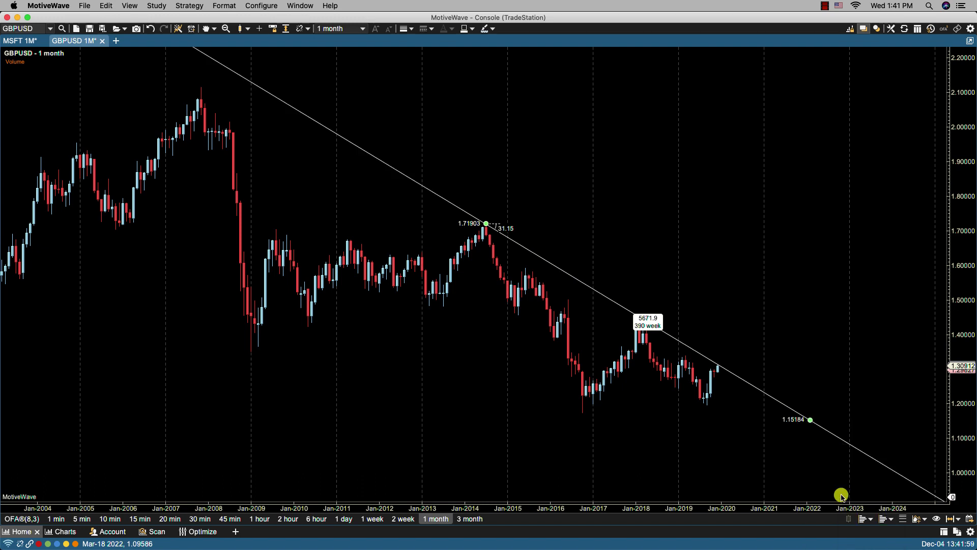
{"action": "key", "text": "super+z"}
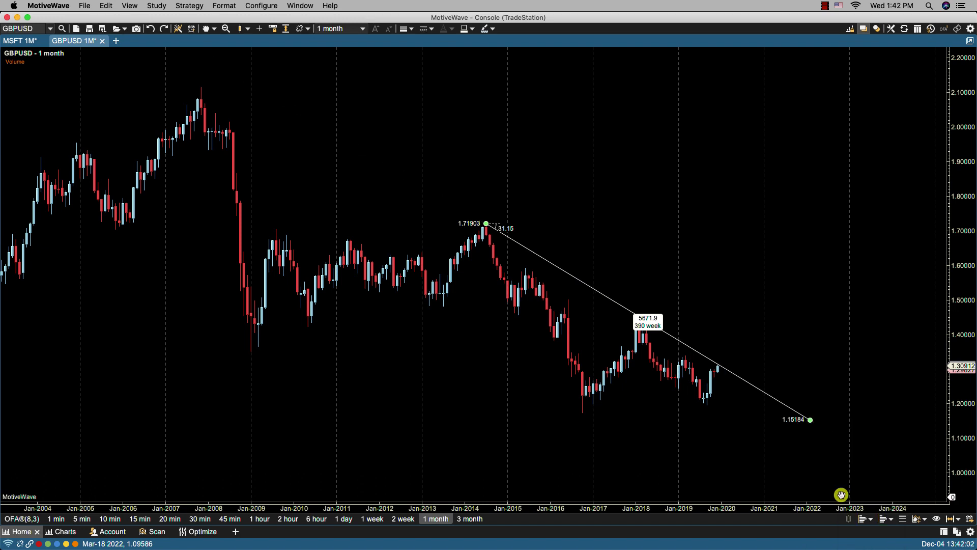
{"action": "right_click", "coordinate": [788, 407]}
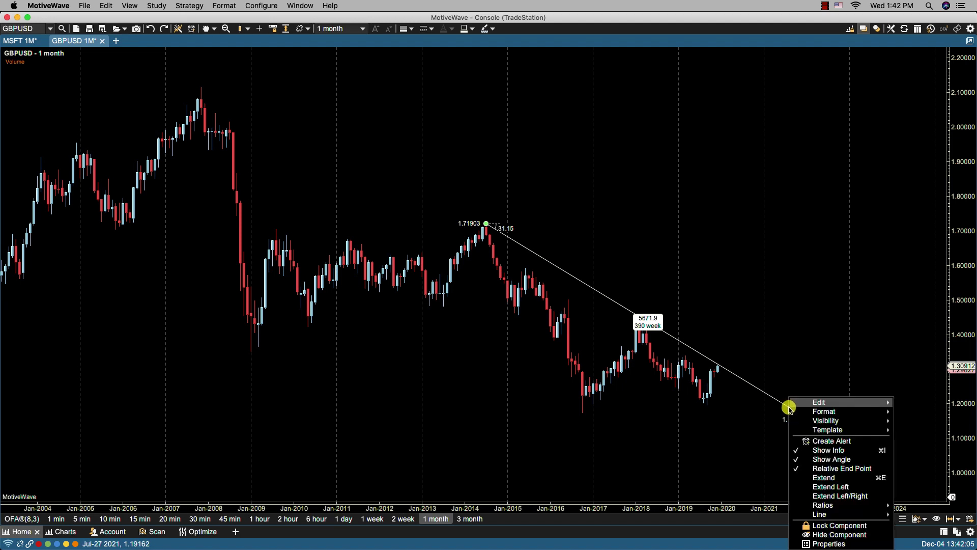
{"action": "mouse_move", "coordinate": [817, 507]}
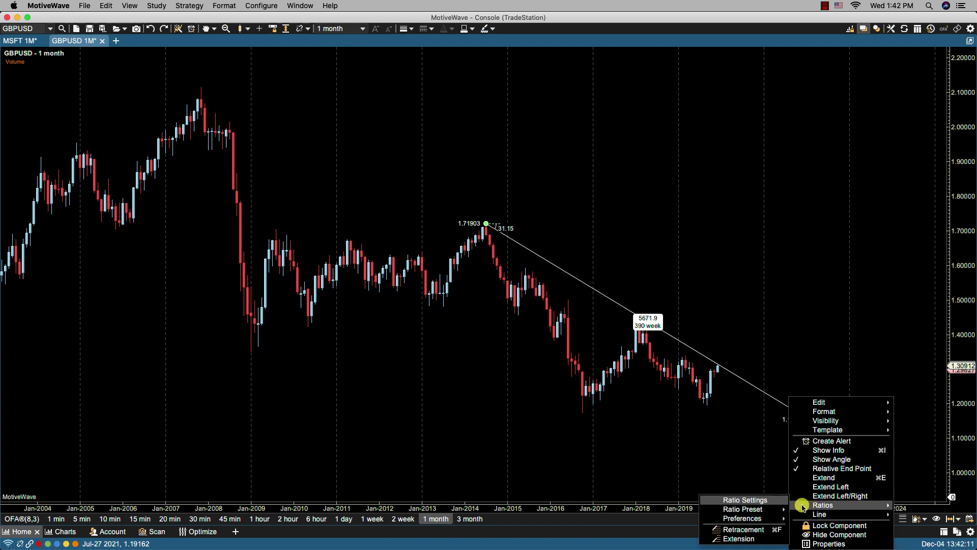
{"action": "mouse_move", "coordinate": [780, 508]}
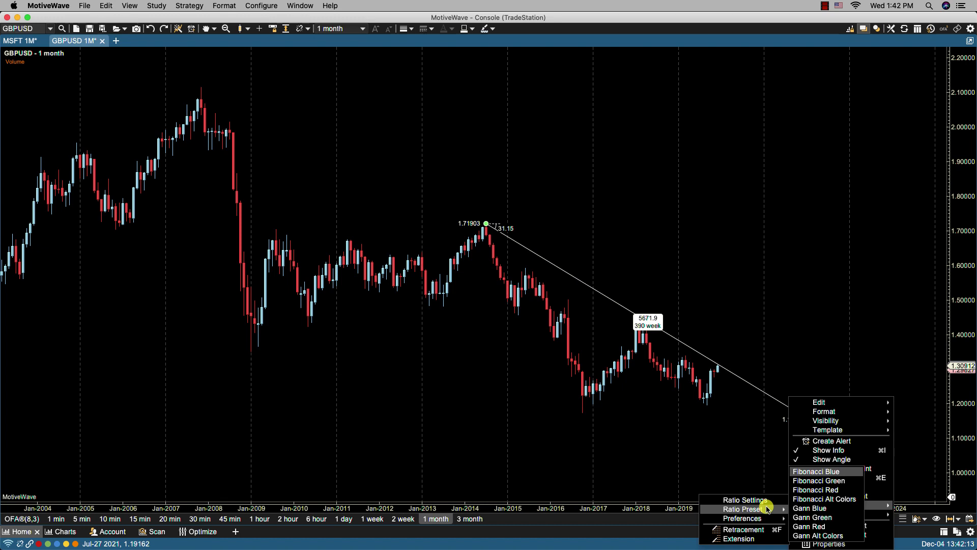
{"action": "mouse_move", "coordinate": [762, 523]}
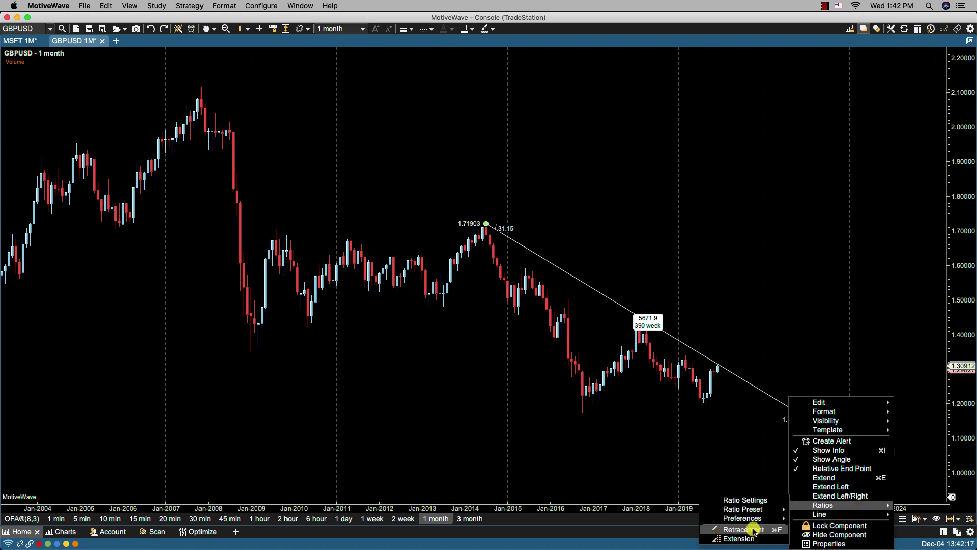
{"action": "left_click", "coordinate": [755, 531]}
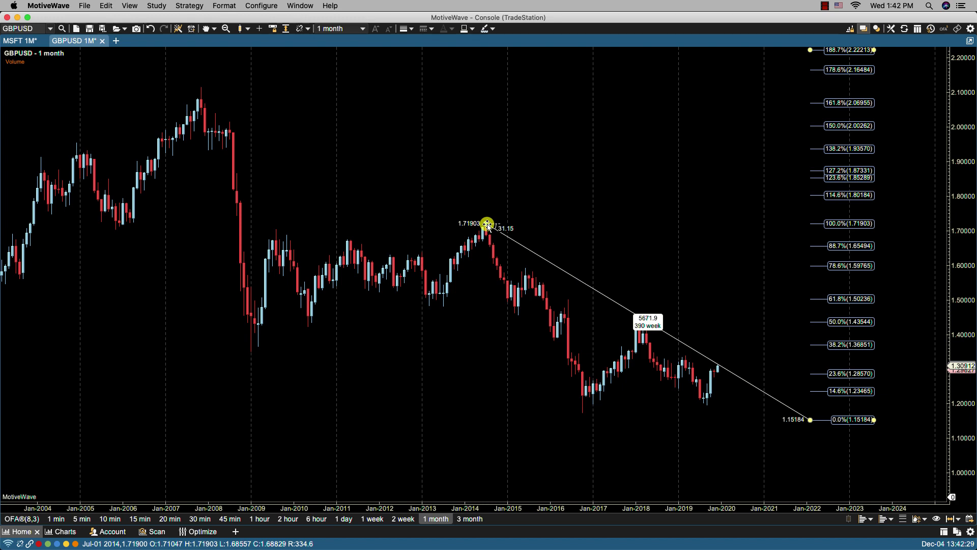
{"action": "mouse_move", "coordinate": [488, 225]}
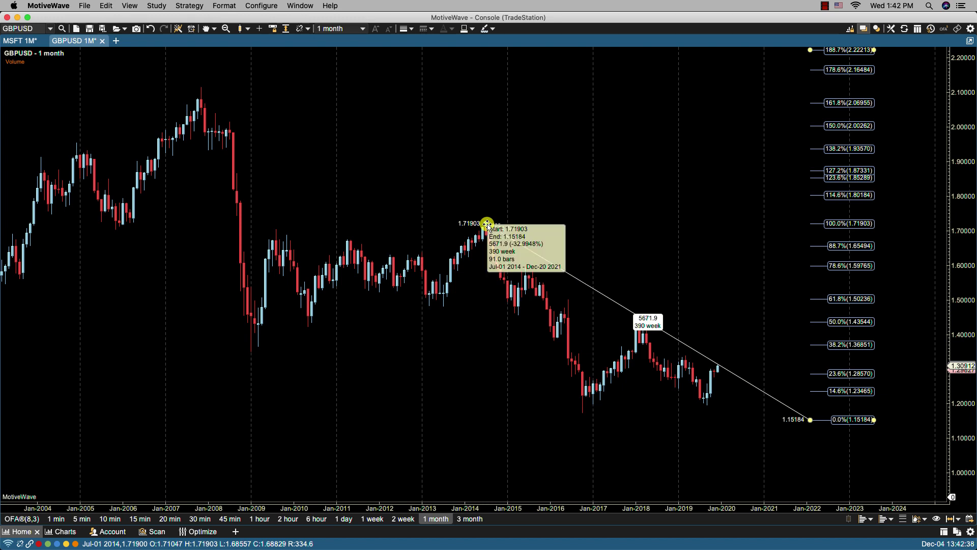
{"action": "key", "text": "super+z"}
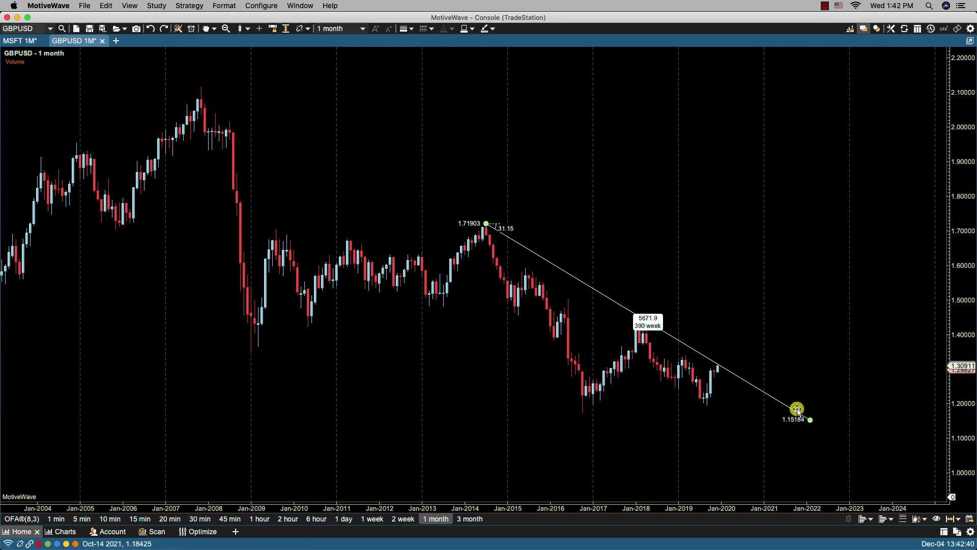
Step: Switch on Show Midpoint for the 1.71903 to 1.15184 downtrend line
{"action": "right_click", "coordinate": [806, 416]}
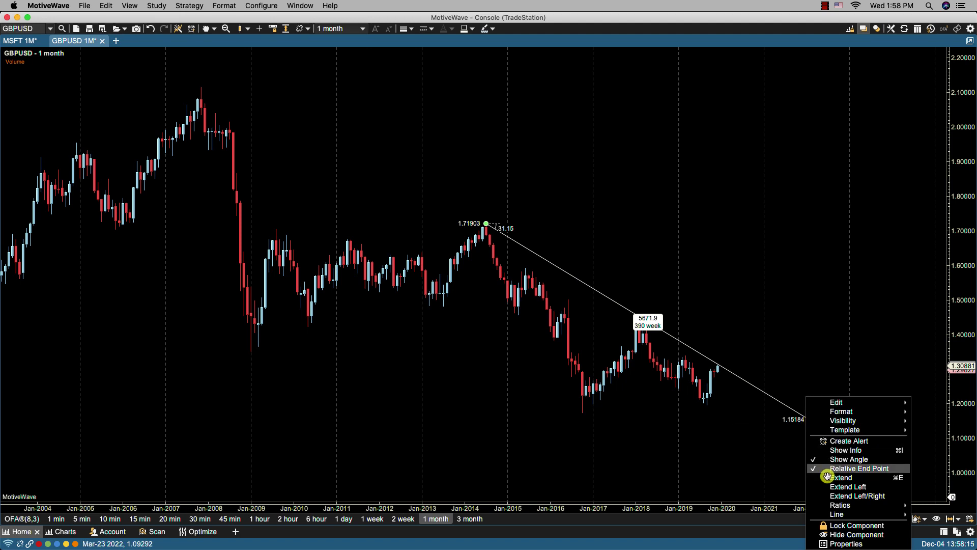
{"action": "mouse_move", "coordinate": [833, 513]}
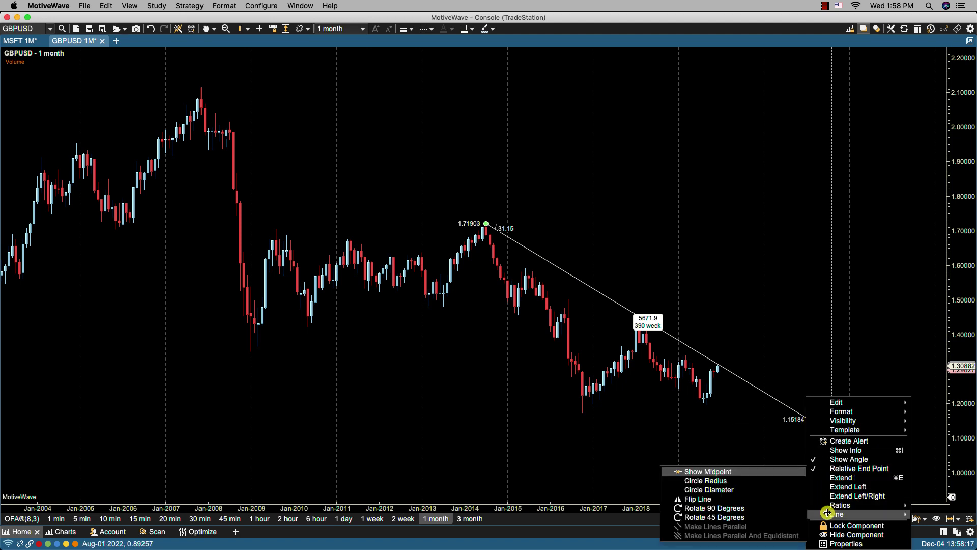
{"action": "left_click", "coordinate": [737, 471]}
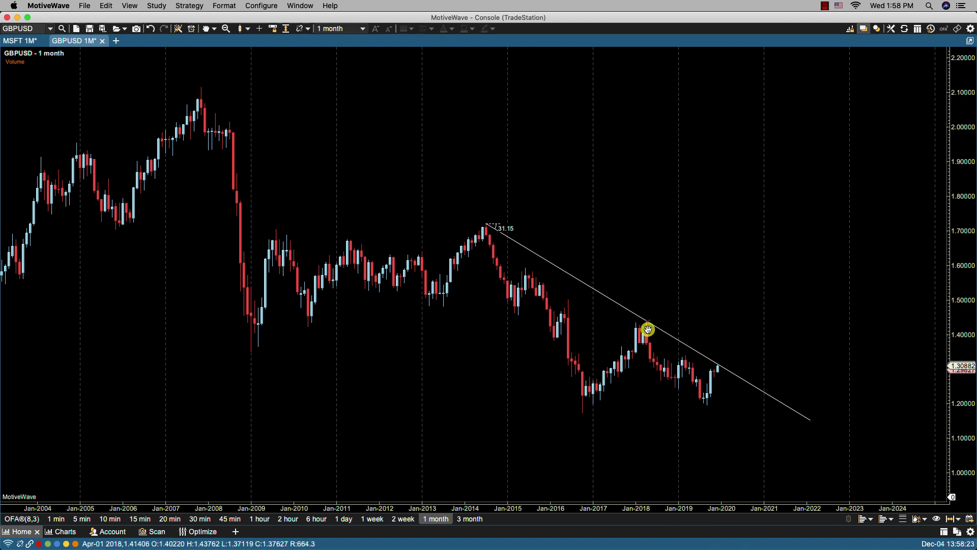
{"action": "mouse_move", "coordinate": [638, 318]}
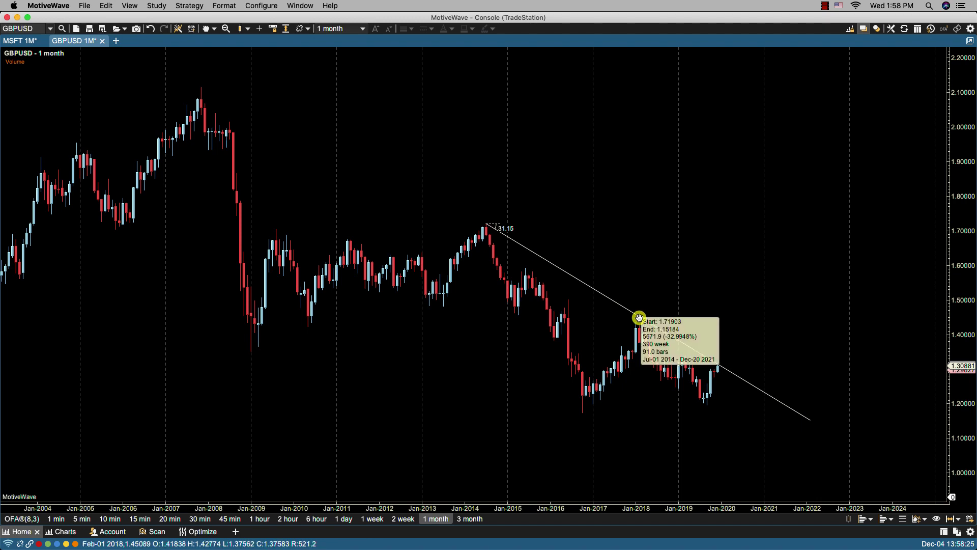
{"action": "left_click", "coordinate": [802, 415]}
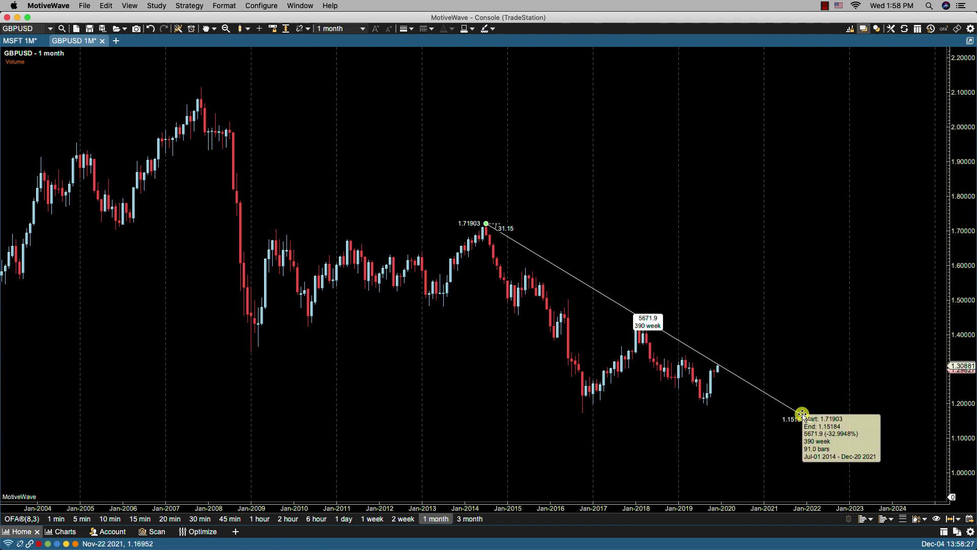
{"action": "right_click", "coordinate": [802, 415]}
{"action": "mouse_move", "coordinate": [859, 505]}
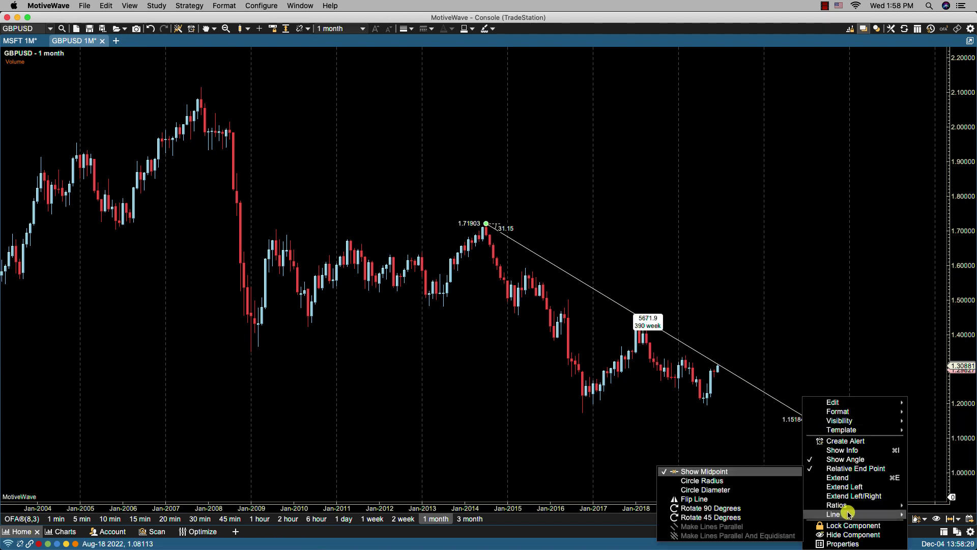
Step: Try the radius and diameter circle options on the trend line, undoing each with Cmd+Z
{"action": "left_click", "coordinate": [722, 481]}
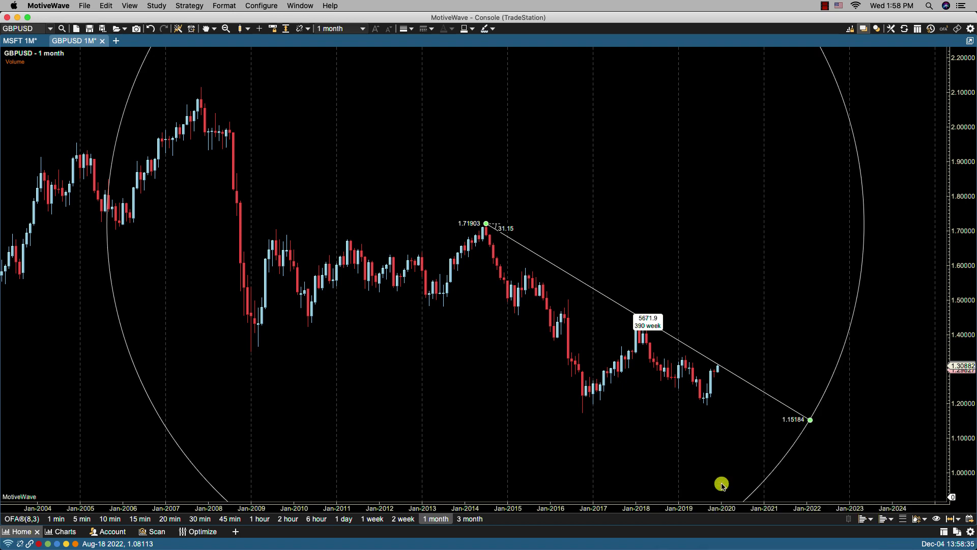
{"action": "key", "text": "super+z"}
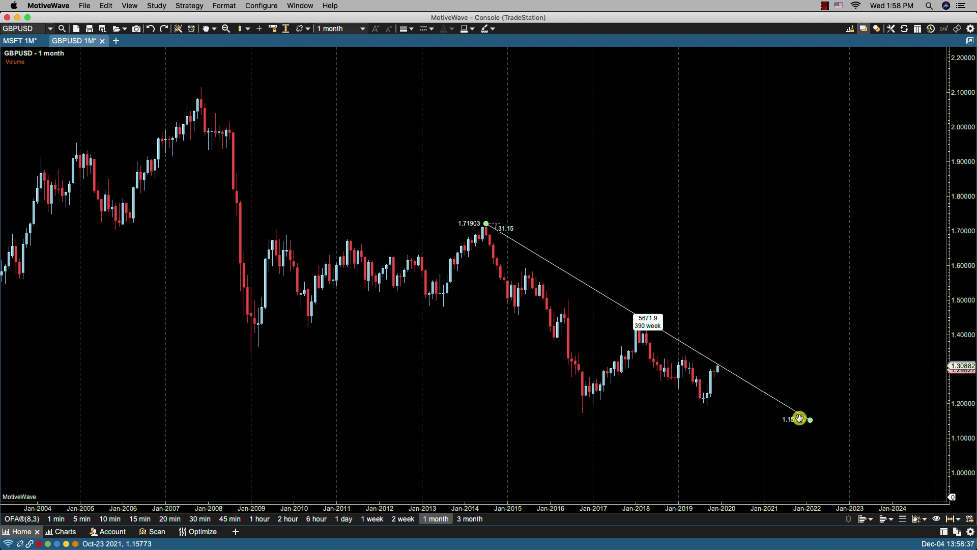
{"action": "right_click", "coordinate": [801, 415]}
{"action": "mouse_move", "coordinate": [866, 515]}
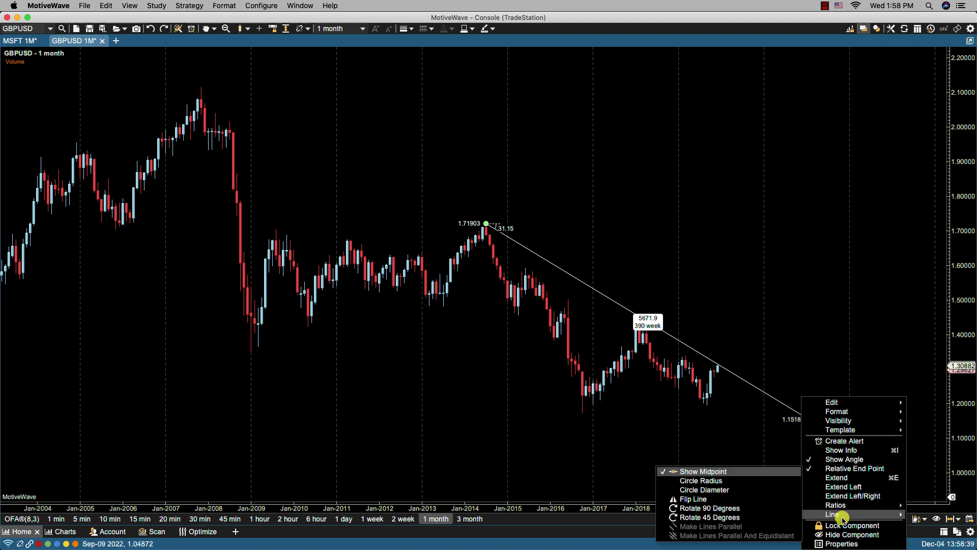
{"action": "left_click", "coordinate": [747, 490]}
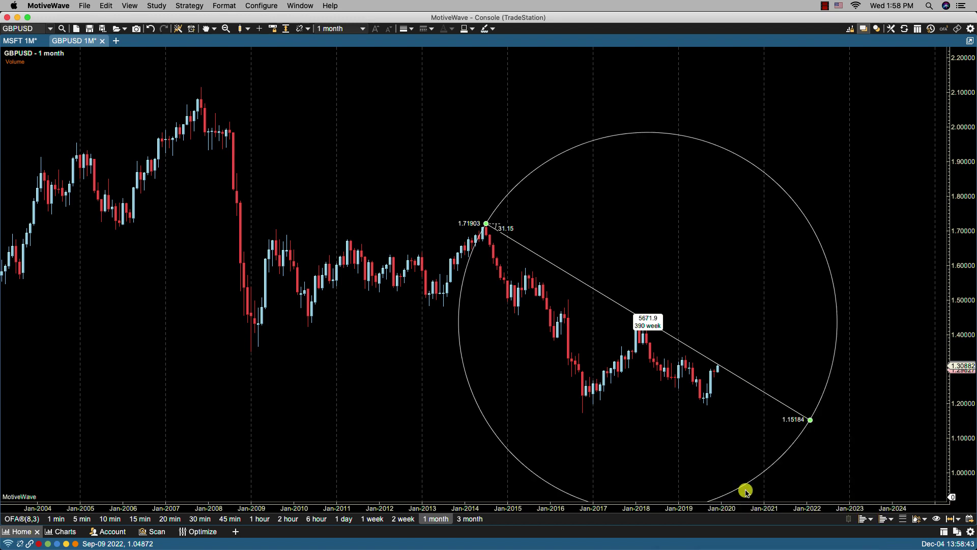
{"action": "key", "text": "super+z"}
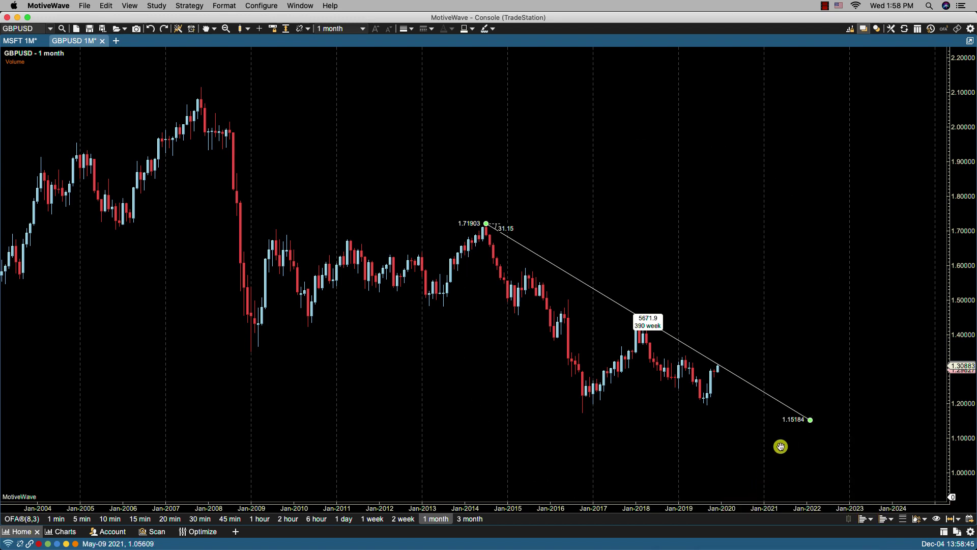
{"action": "right_click", "coordinate": [792, 409]}
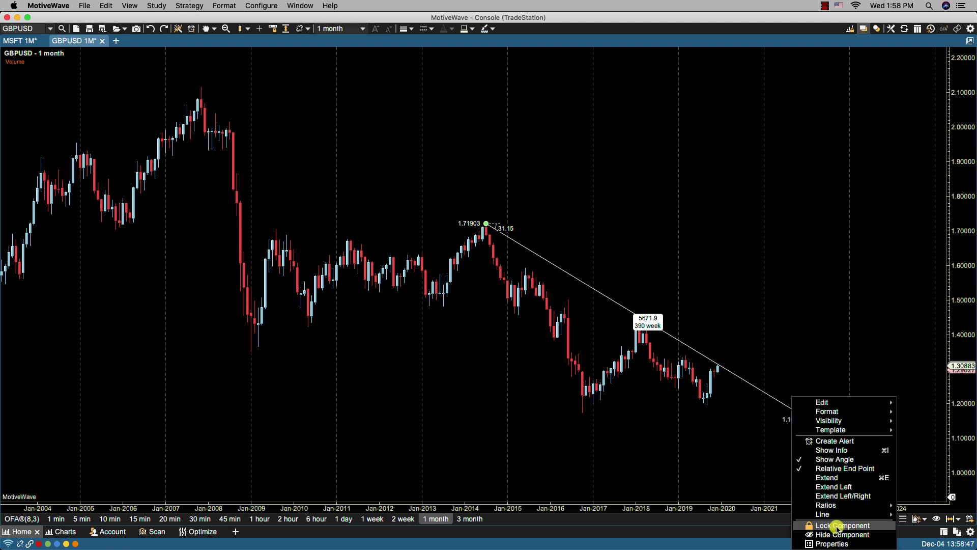
{"action": "mouse_move", "coordinate": [832, 515]}
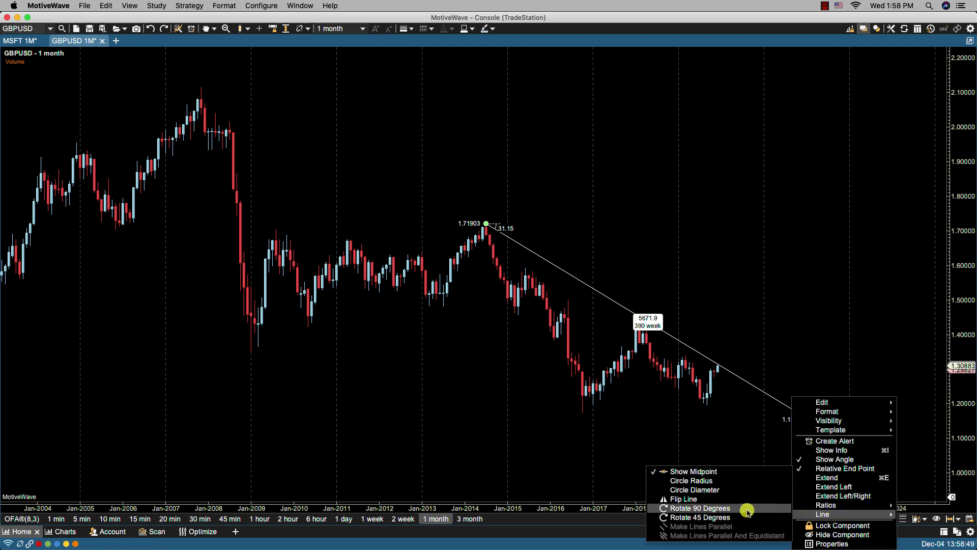
{"action": "left_click", "coordinate": [722, 500]}
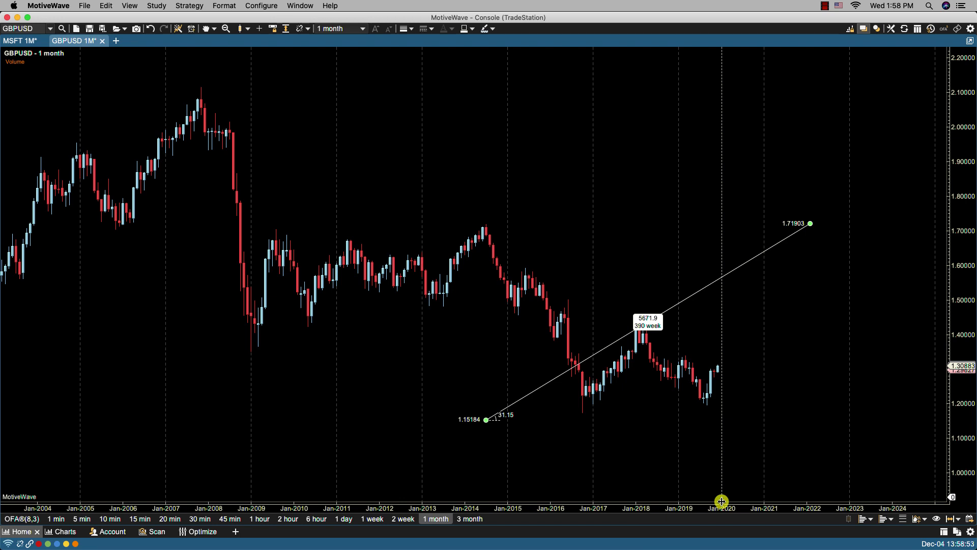
{"action": "key", "text": "super+z"}
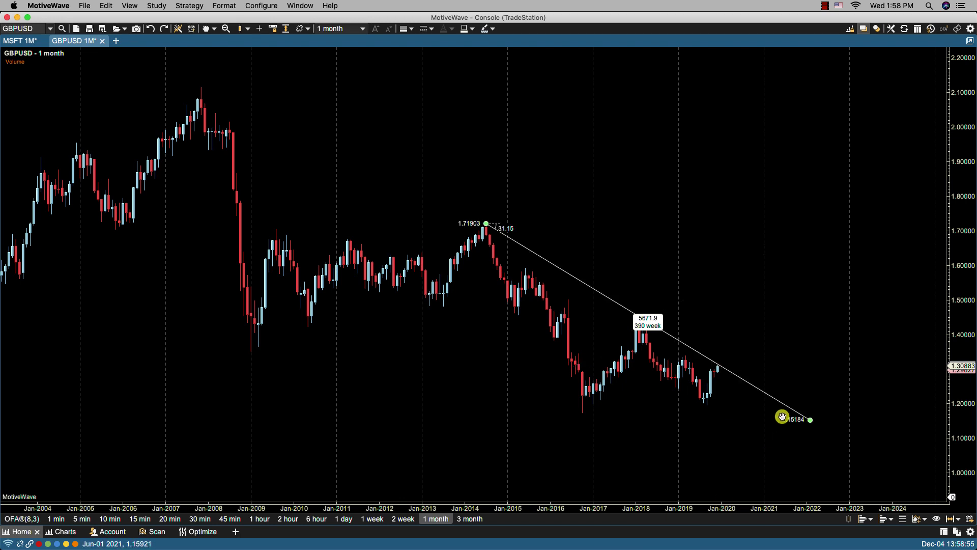
{"action": "right_click", "coordinate": [793, 410]}
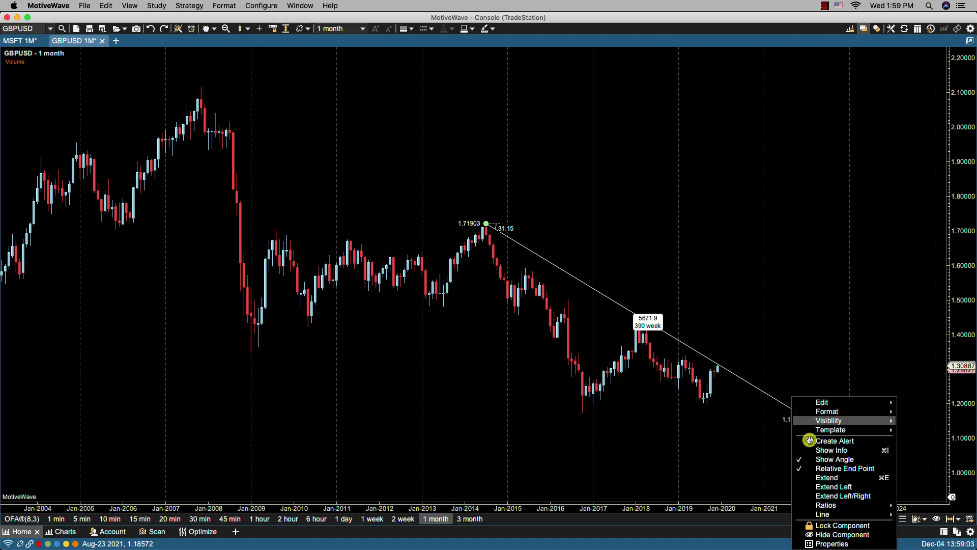
{"action": "mouse_move", "coordinate": [825, 514]}
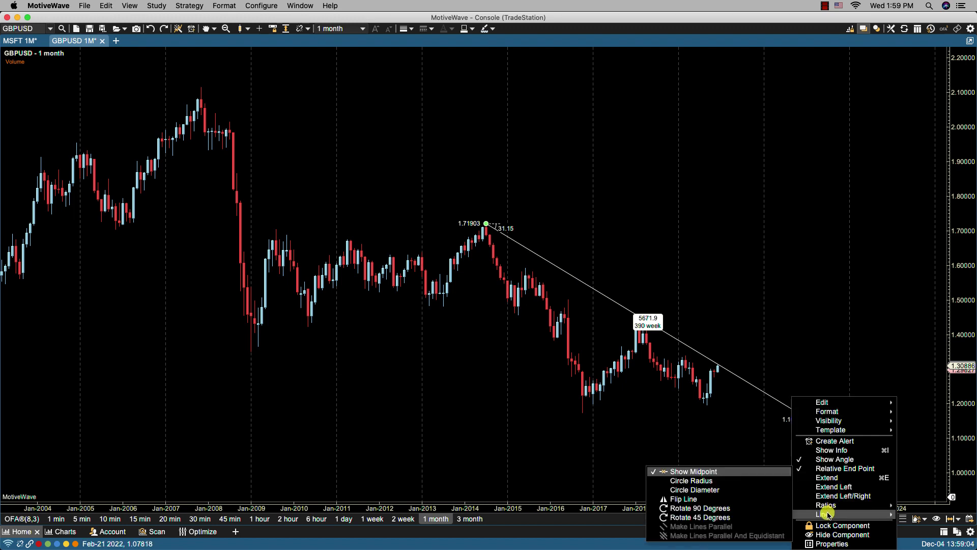
{"action": "left_click", "coordinate": [763, 509]}
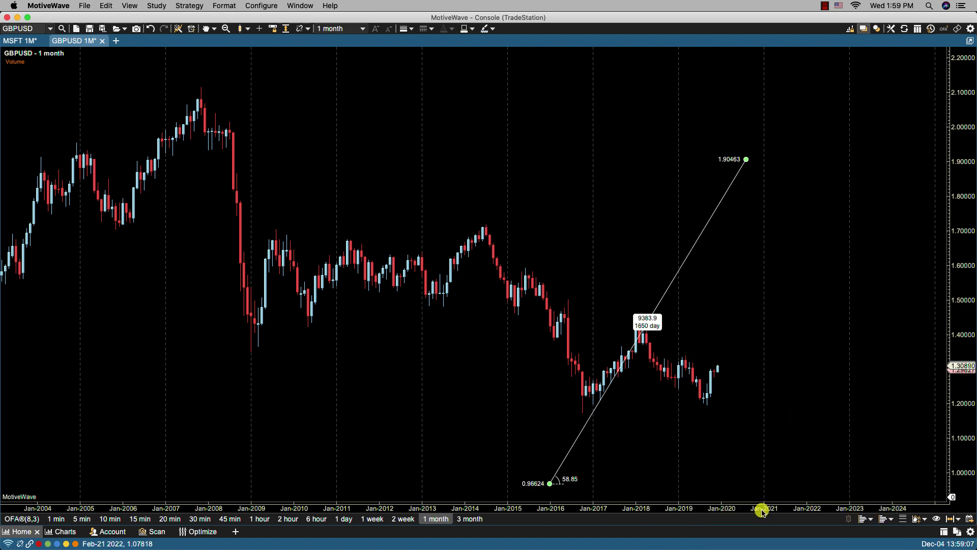
{"action": "key", "text": "super+z"}
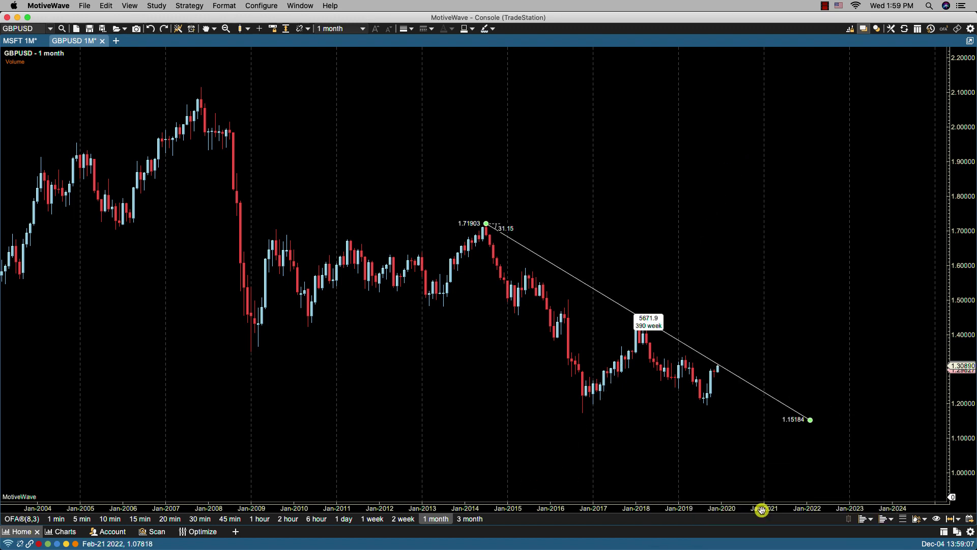
{"action": "right_click", "coordinate": [789, 407]}
{"action": "mouse_move", "coordinate": [823, 514]}
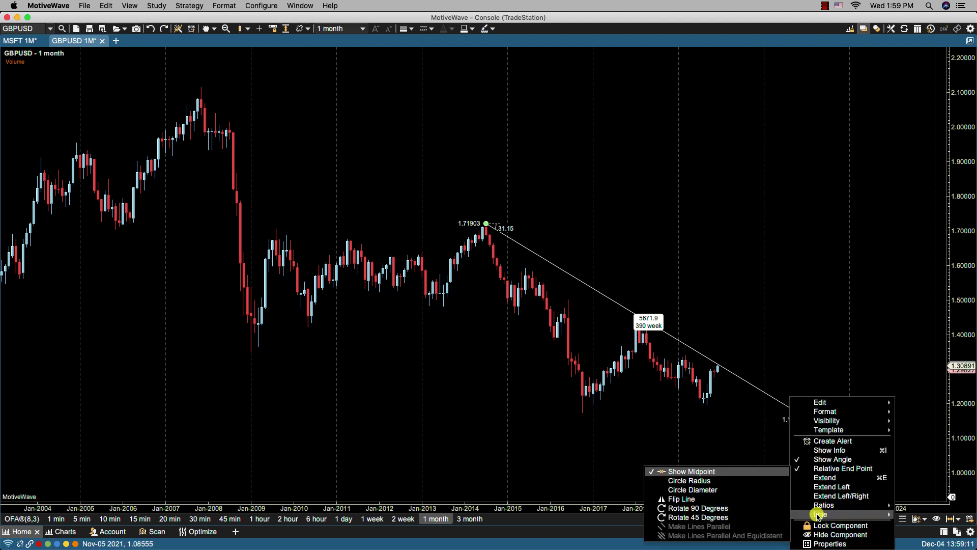
{"action": "left_click", "coordinate": [766, 518]}
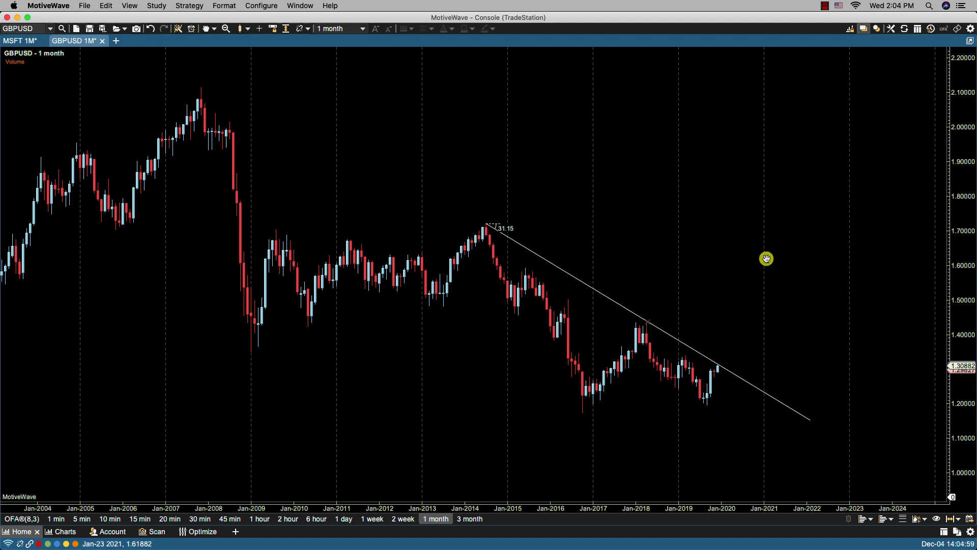
Step: Draw a second line above the downtrend line and make the two lines parallel
{"action": "key", "text": "l"}
{"action": "mouse_move", "coordinate": [504, 186]}
{"action": "left_mouse_down"}
{"action": "mouse_move", "coordinate": [709, 332]}
{"action": "mouse_move", "coordinate": [789, 371]}
{"action": "mouse_move", "coordinate": [796, 393]}
{"action": "left_mouse_up"}
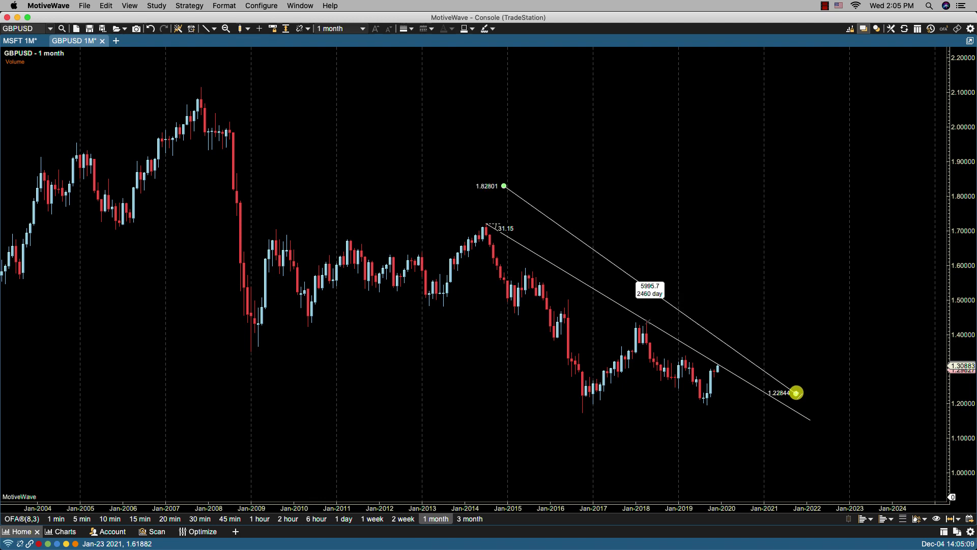
{"action": "left_click", "coordinate": [687, 344]}
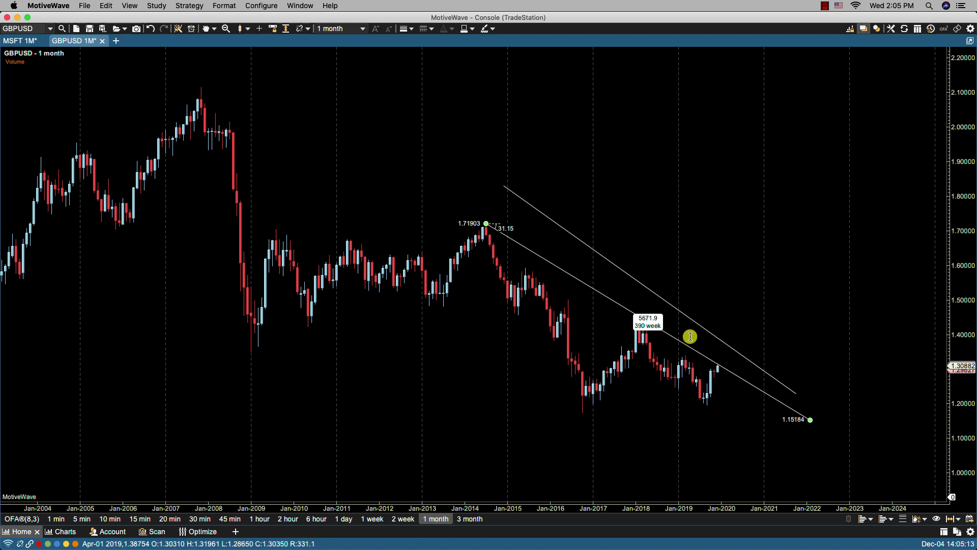
{"action": "left_click", "coordinate": [699, 324]}
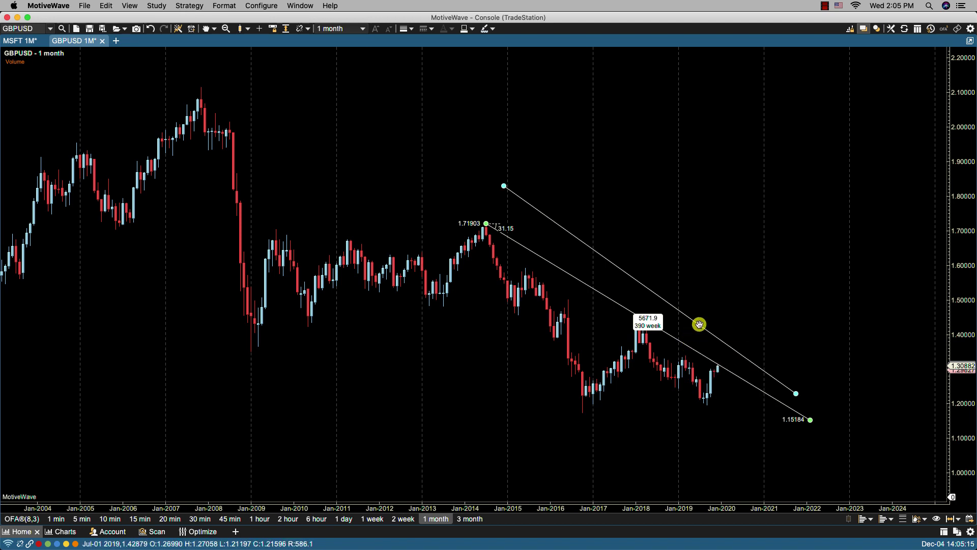
{"action": "right_click", "coordinate": [703, 354]}
{"action": "mouse_move", "coordinate": [733, 461]}
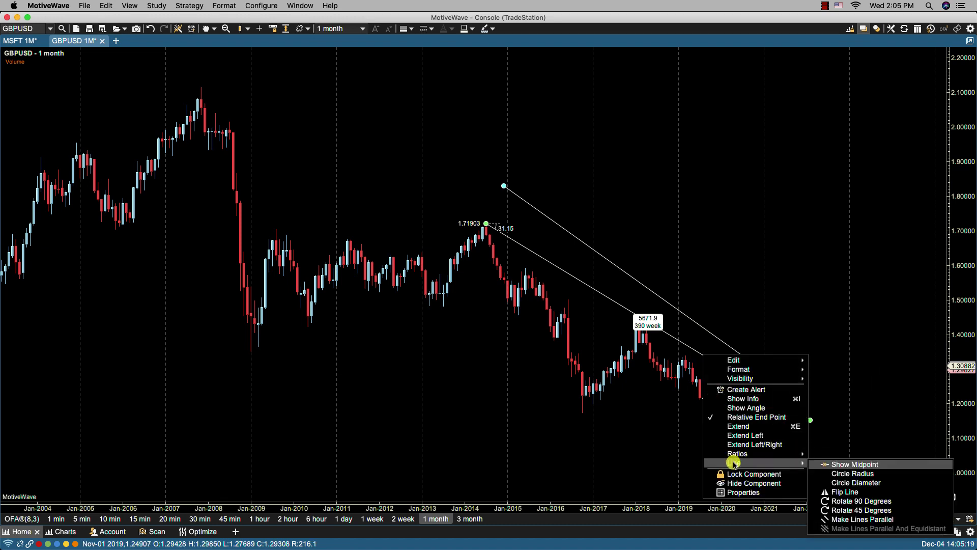
{"action": "left_click", "coordinate": [855, 520]}
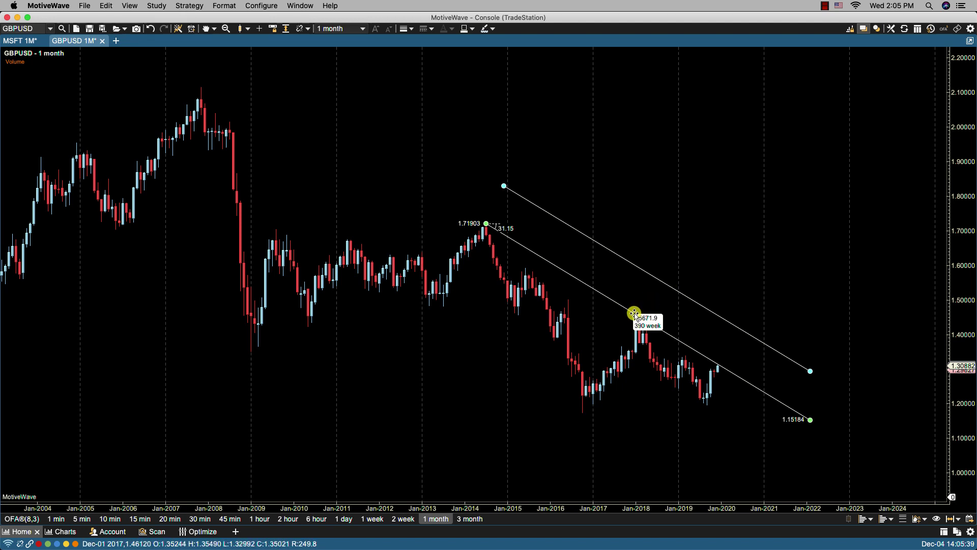
Step: Draw a third line below the 2014-high downtrend line
{"action": "left_click", "coordinate": [490, 369]}
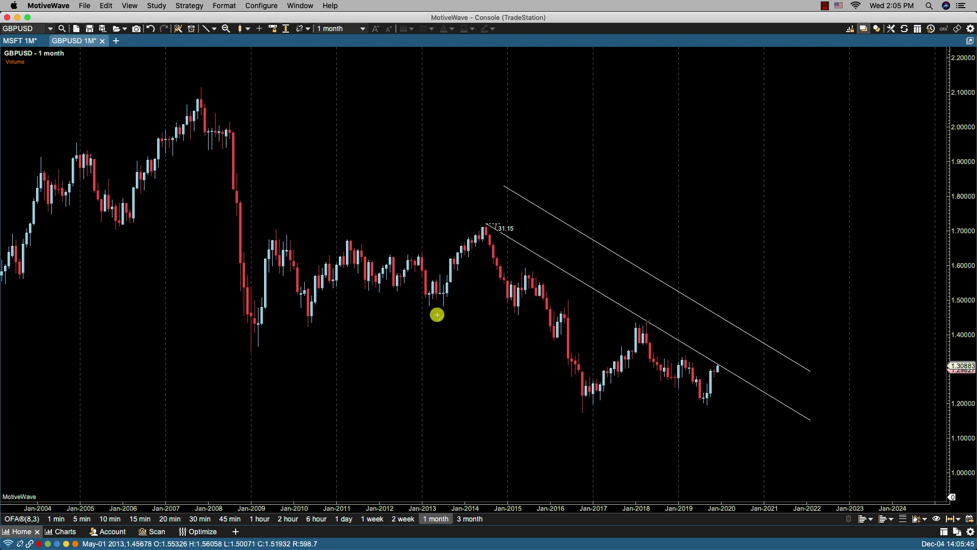
{"action": "mouse_move", "coordinate": [484, 249]}
{"action": "left_mouse_down"}
{"action": "mouse_move", "coordinate": [657, 396]}
{"action": "mouse_move", "coordinate": [813, 435]}
{"action": "left_mouse_up"}
{"action": "left_click", "coordinate": [813, 436]}
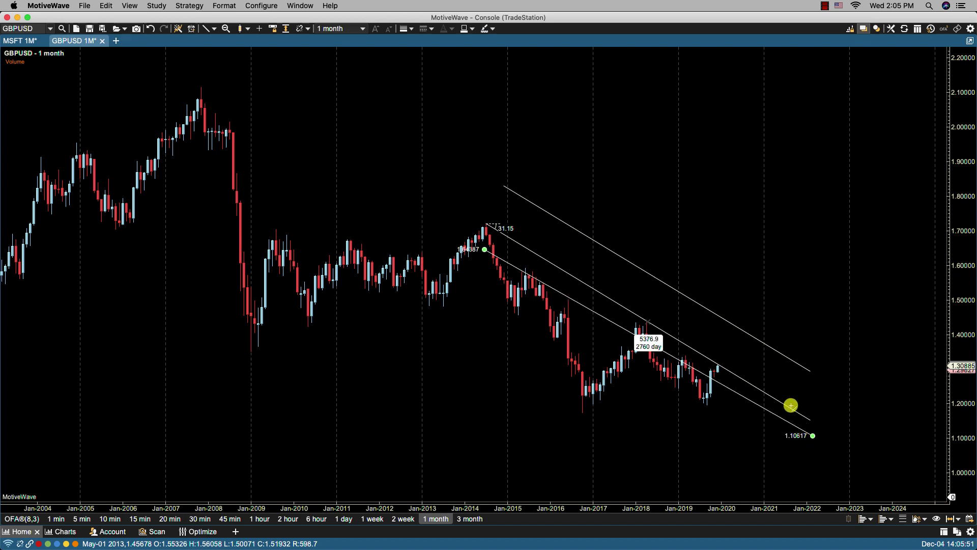
Step: Make all three lines parallel and equidistant, leaving the middle one at 1.75063 to 1.18344
{"action": "left_click", "coordinate": [761, 390]}
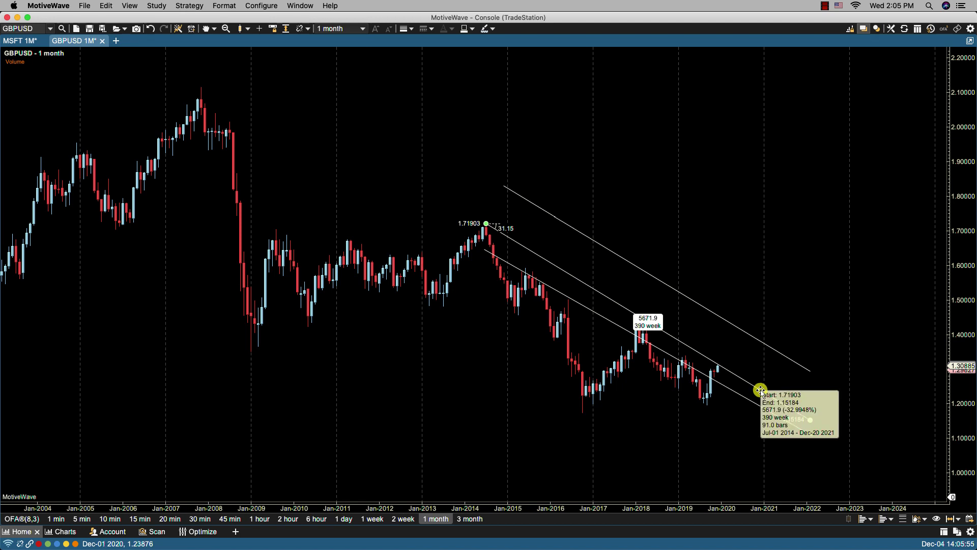
{"action": "left_click", "coordinate": [758, 340], "text": "shift"}
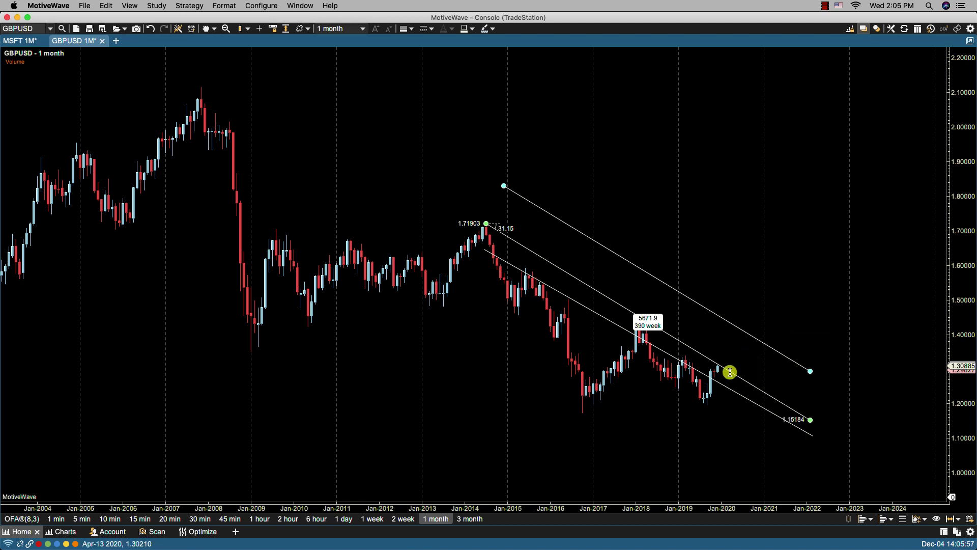
{"action": "left_click", "coordinate": [724, 384], "text": "shift"}
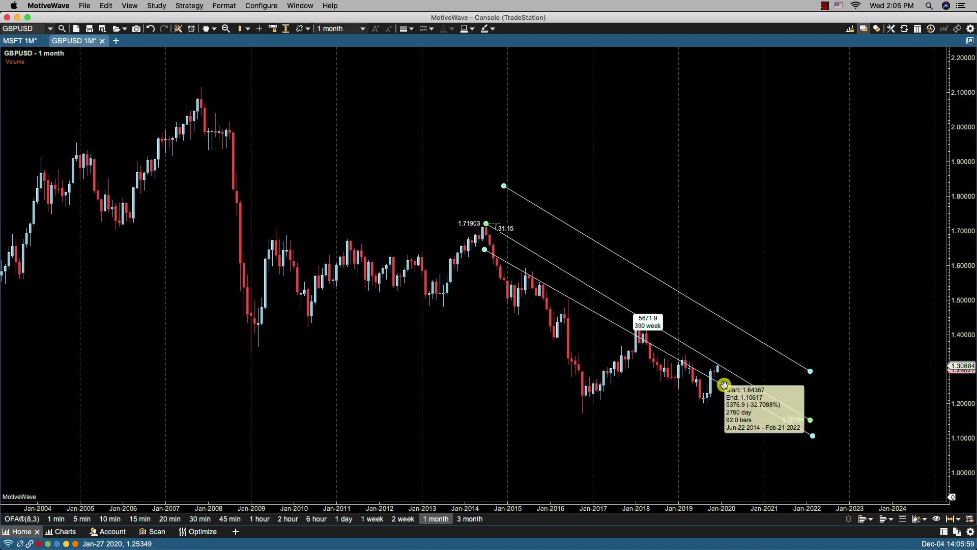
{"action": "right_click", "coordinate": [724, 385]}
{"action": "mouse_move", "coordinate": [759, 494]}
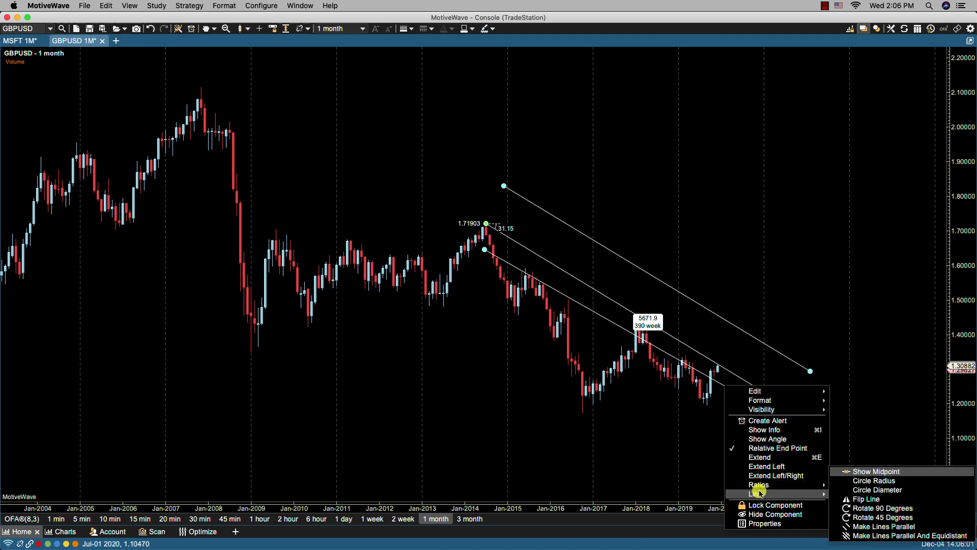
{"action": "left_click", "coordinate": [868, 536]}
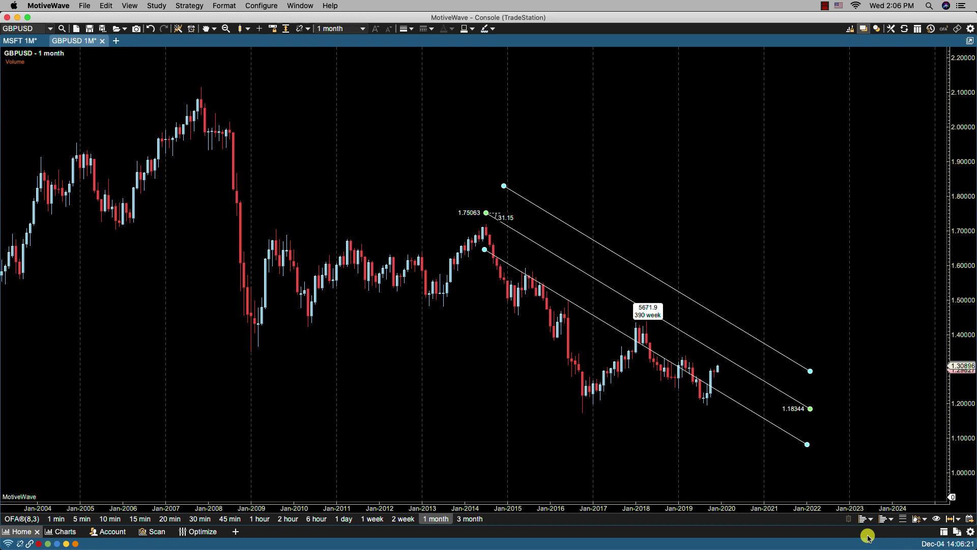